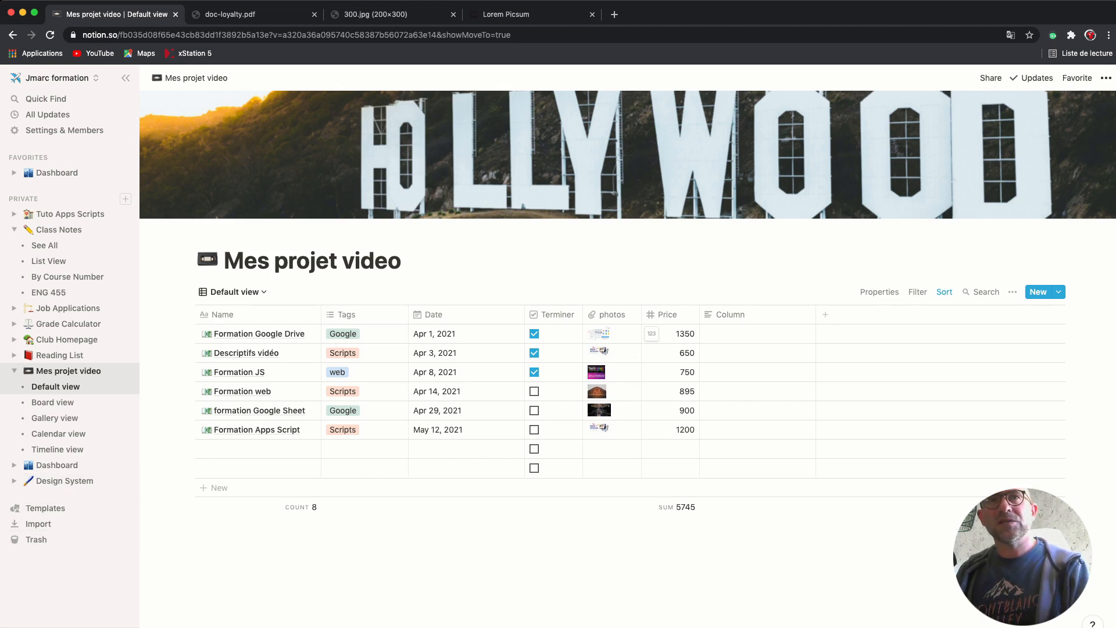
# Create a new page titled 'Clients' and make it a Table database.
pyautogui.press('super+n')
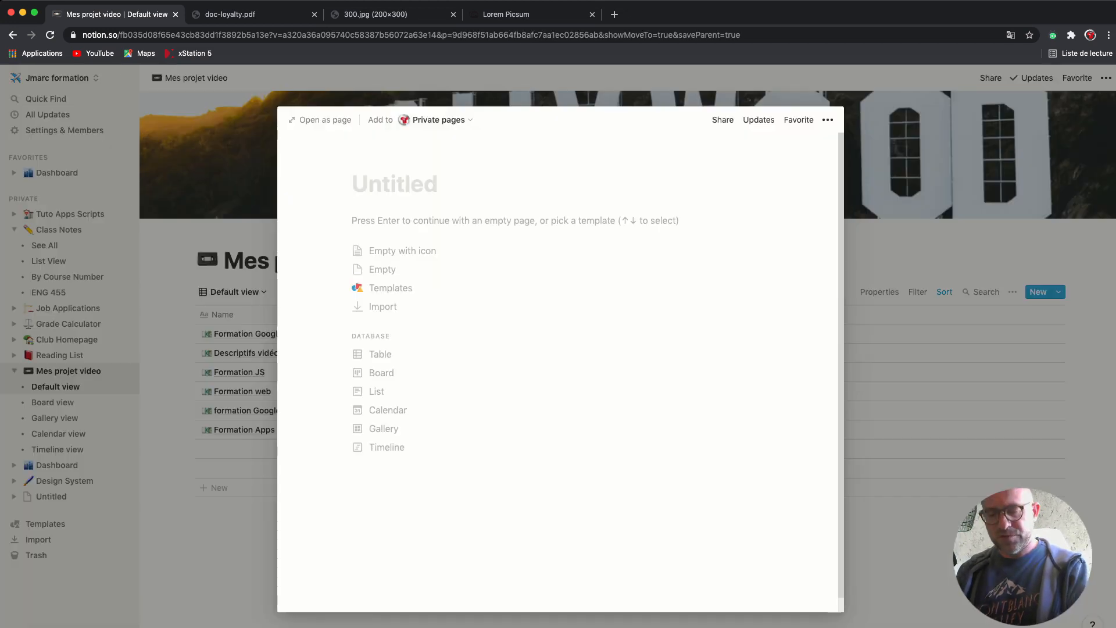
pyautogui.write('Clientrs')
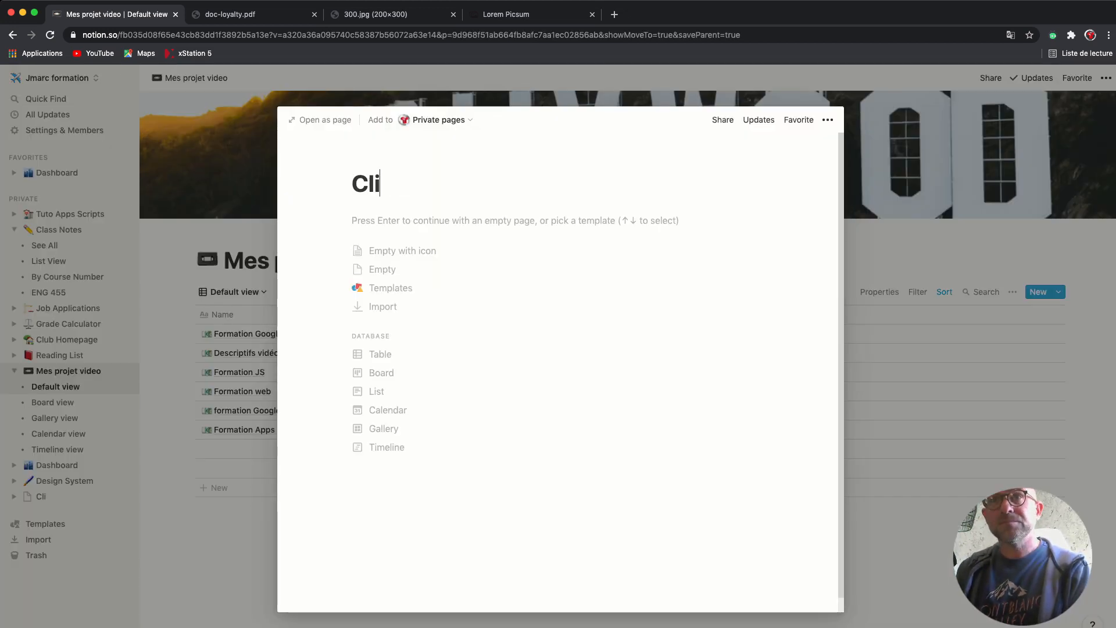
pyautogui.press('BackSpace')
pyautogui.press('BackSpace')
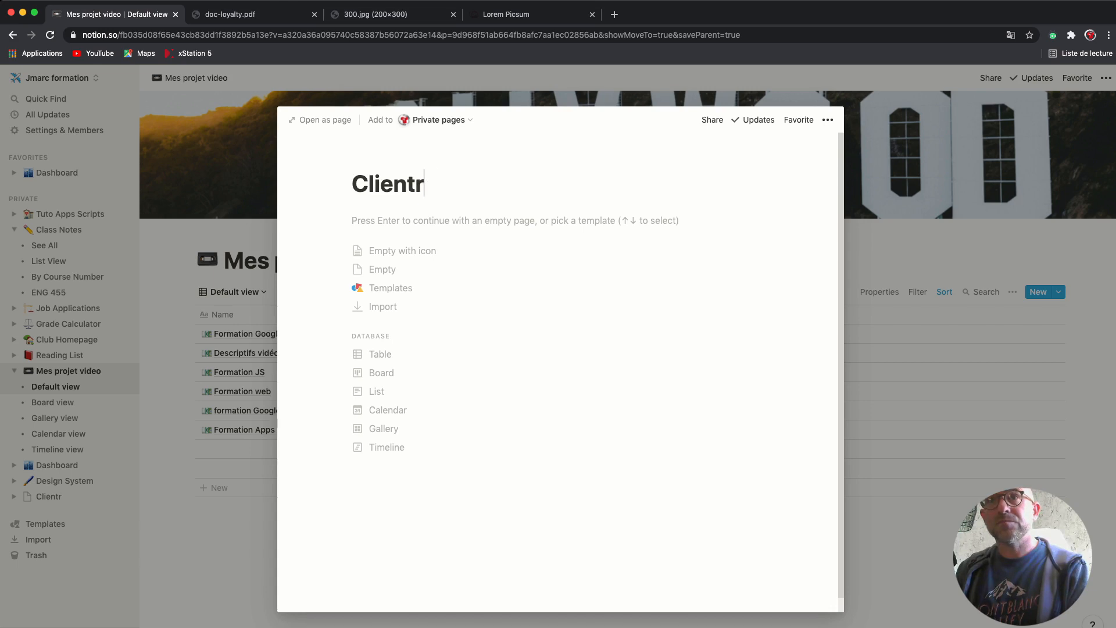
pyautogui.write('s')
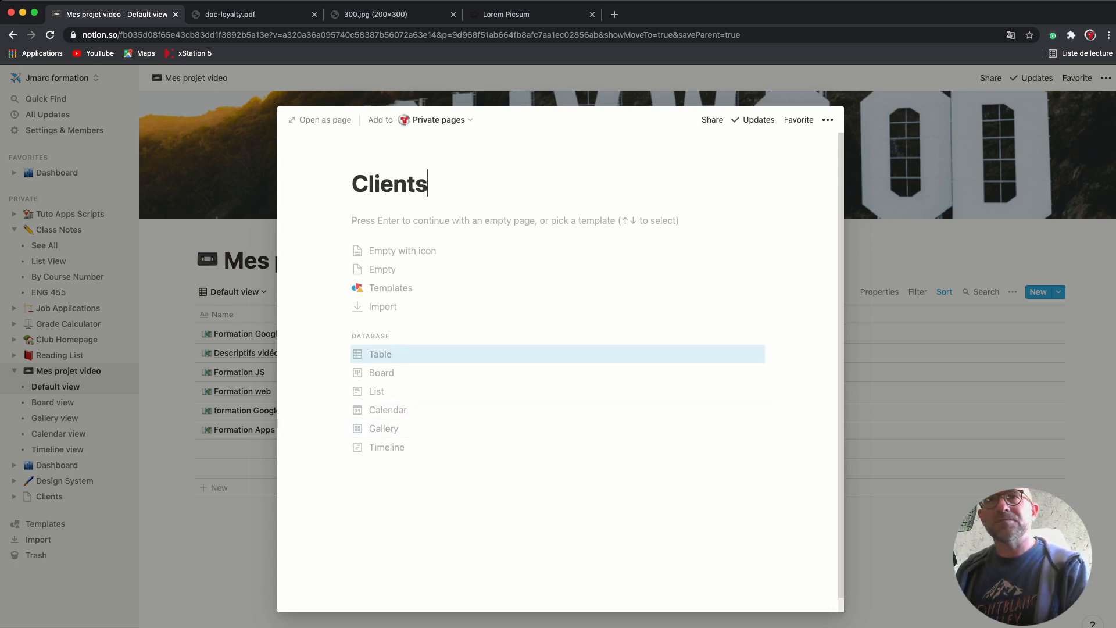
pyautogui.click(381, 355)
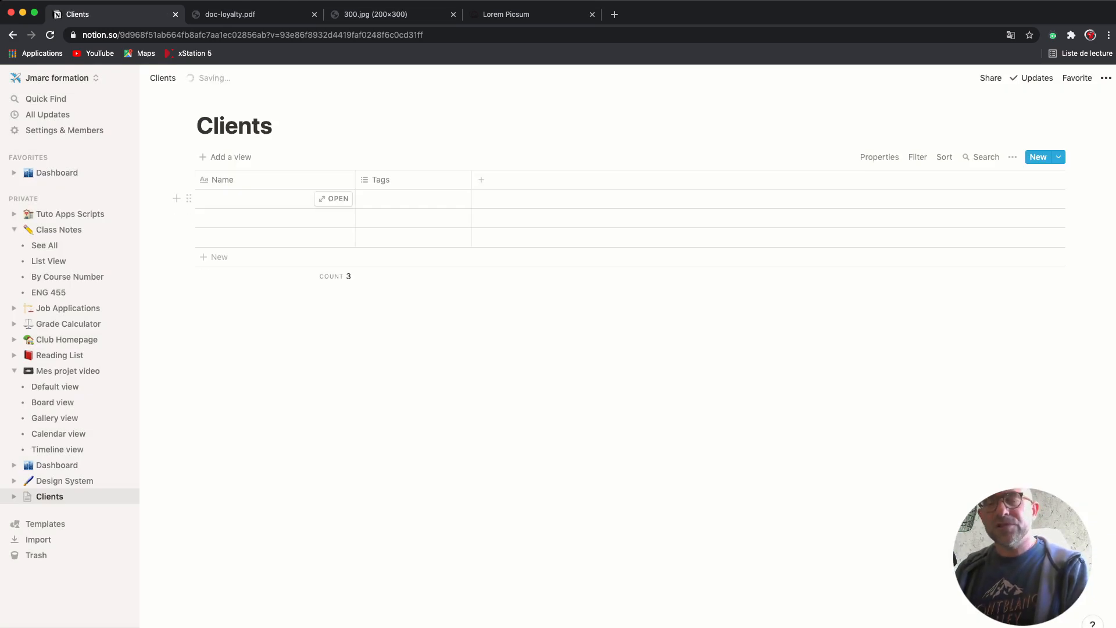
# Enter the client names Martoform, Pitrron and Jansen in the three Name cells.
pyautogui.click(257, 199)
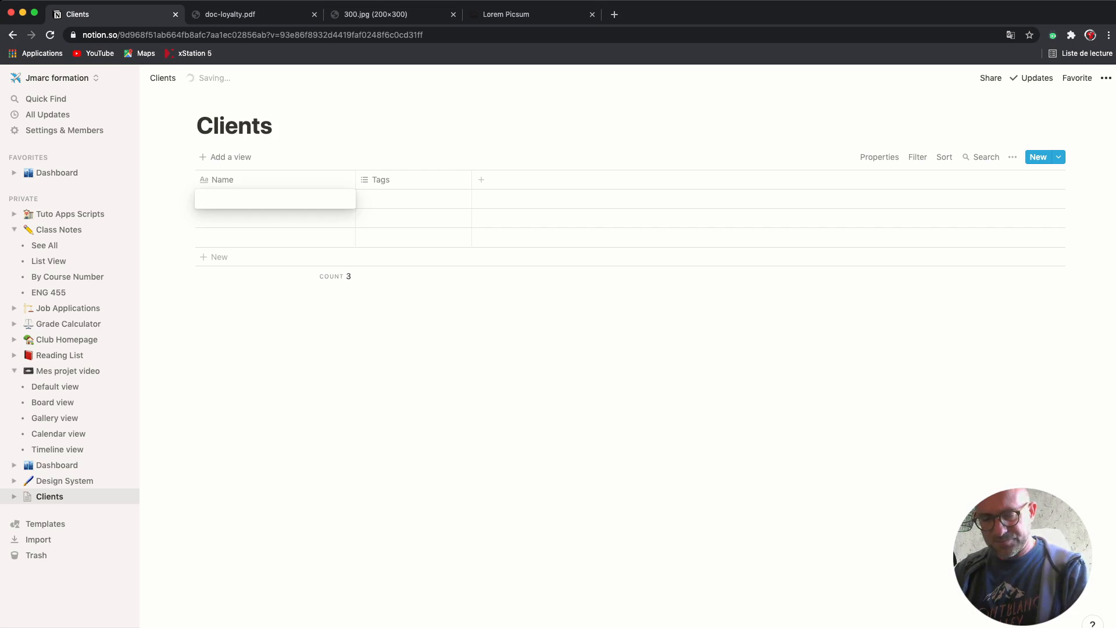
pyautogui.write('Marto')
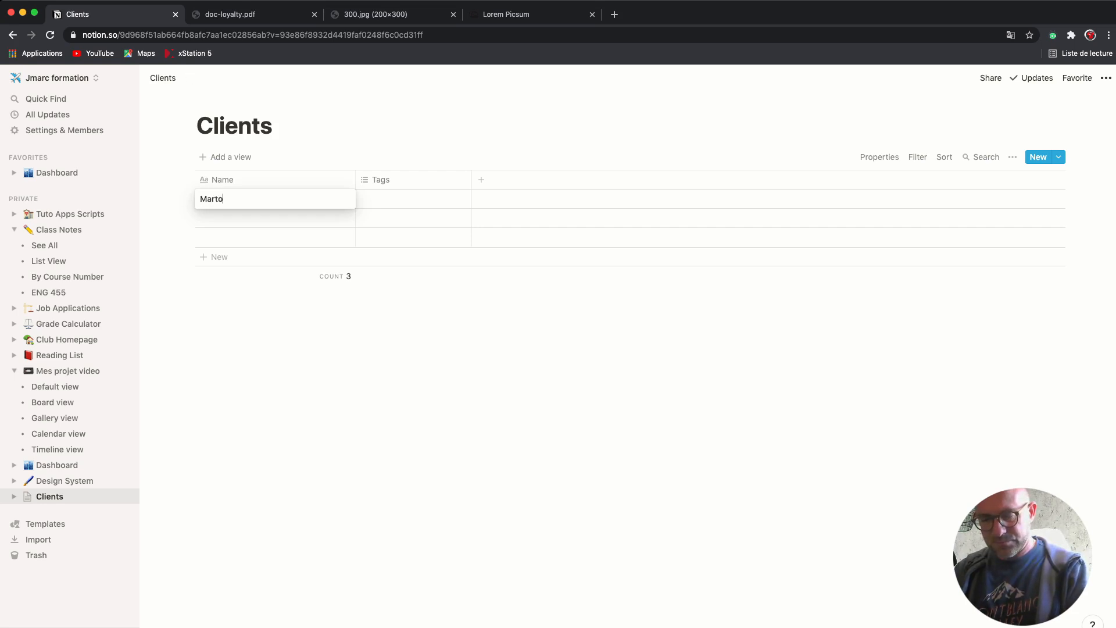
pyautogui.write('for')
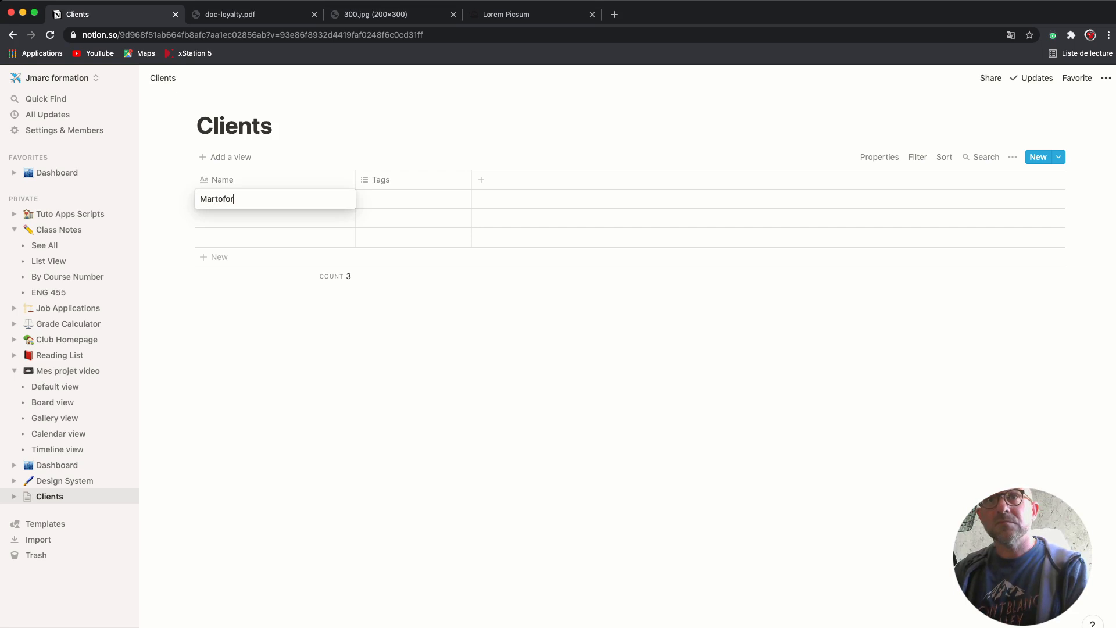
pyautogui.write('m')
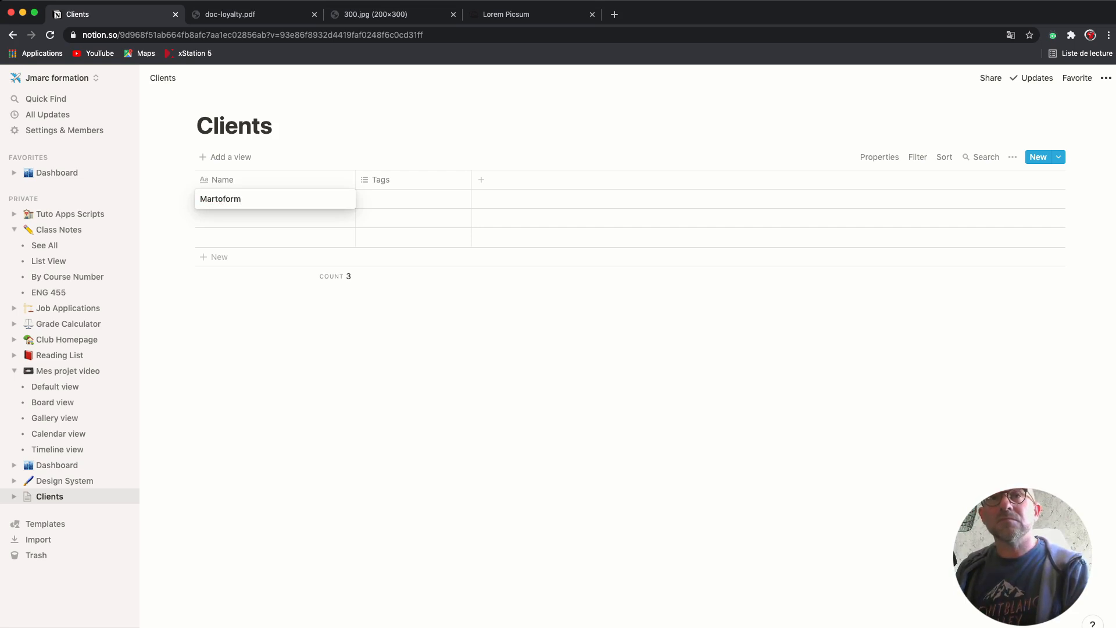
pyautogui.press('Escape')
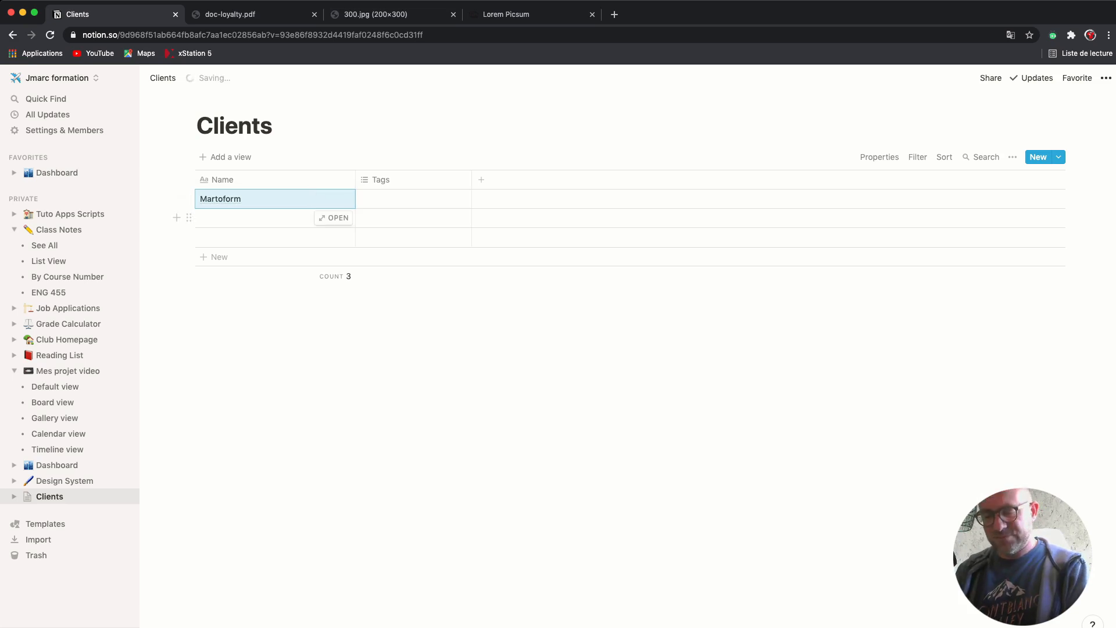
pyautogui.click(263, 218)
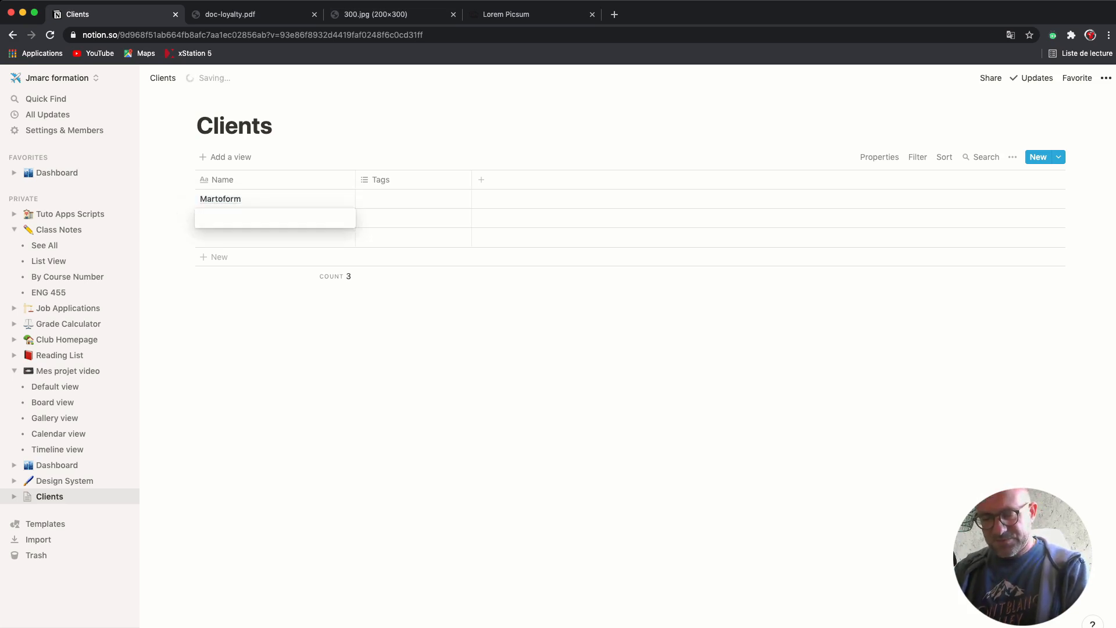
pyautogui.write('P')
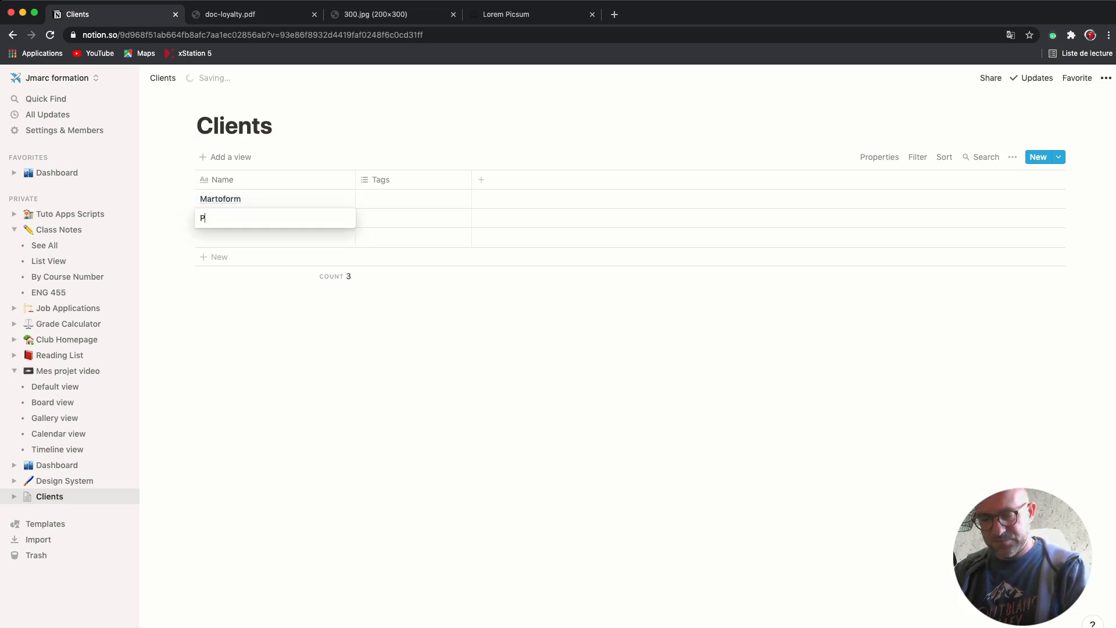
pyautogui.write('itrron')
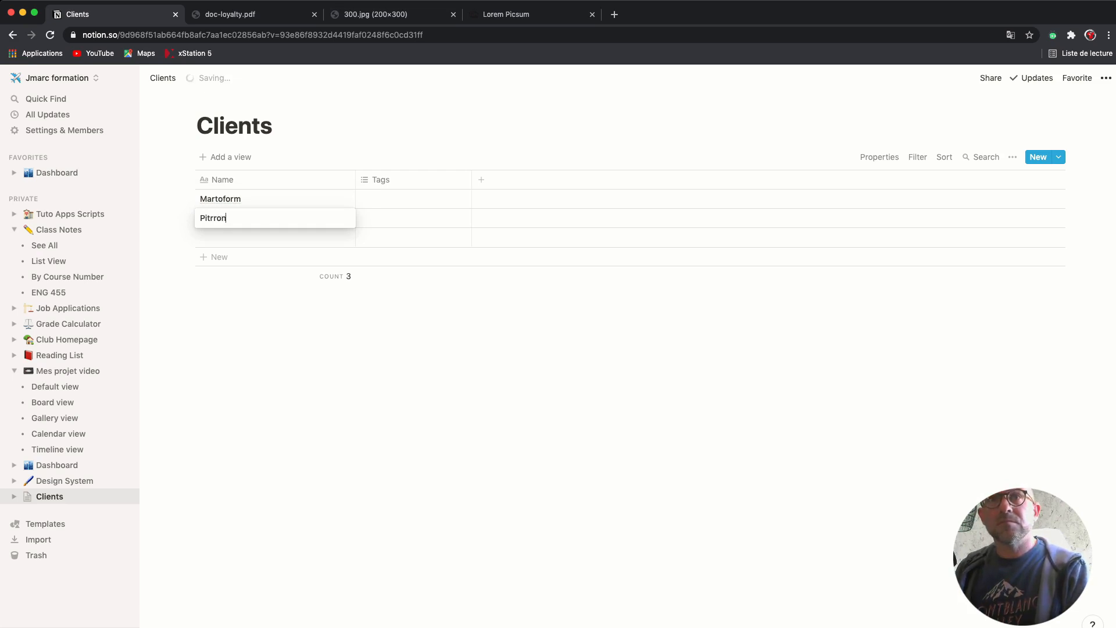
pyautogui.press('Return')
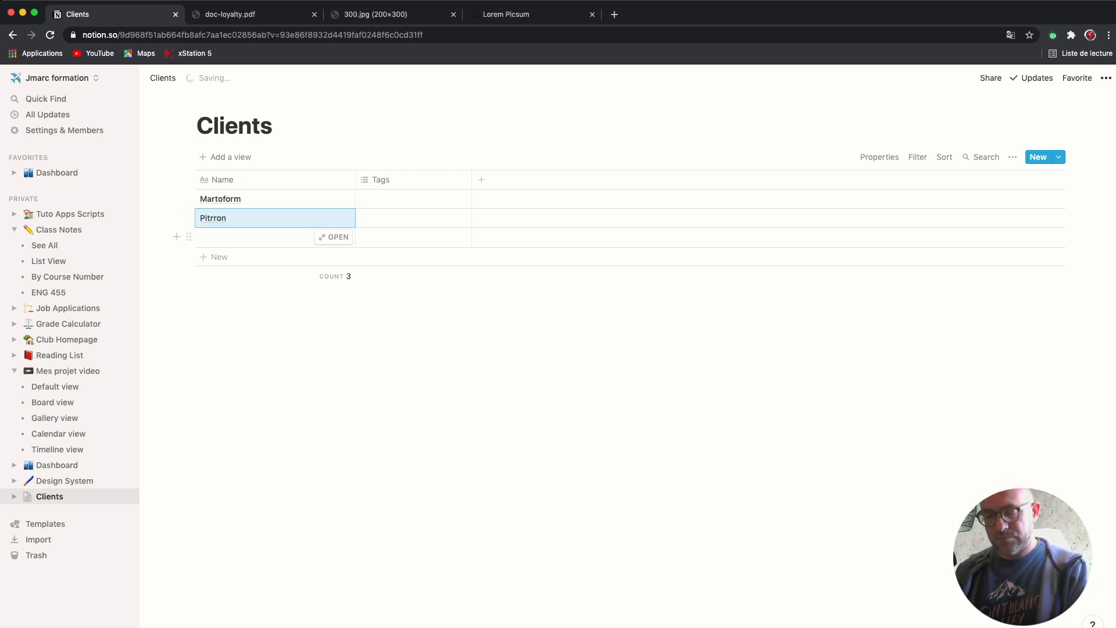
pyautogui.click(262, 237)
pyautogui.write('Jansen')
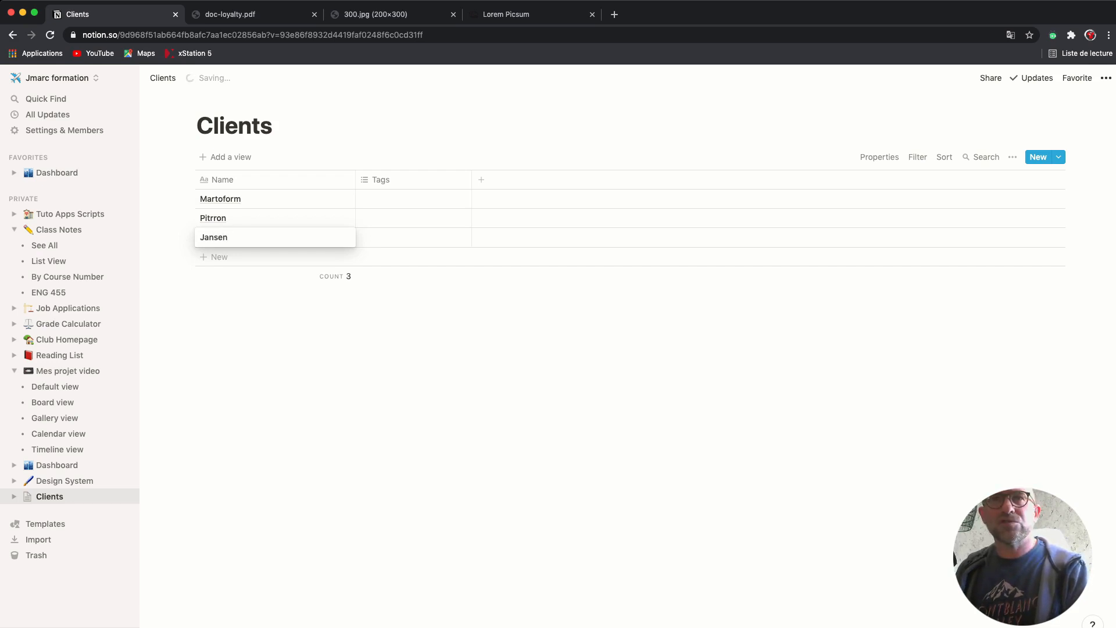
pyautogui.press('Return')
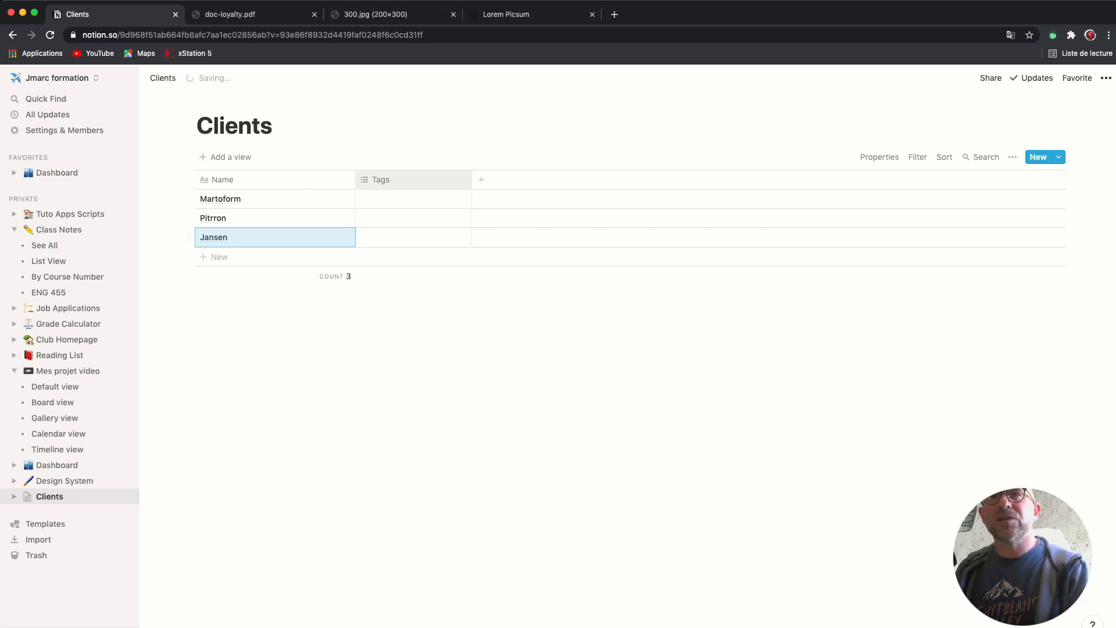
pyautogui.click(381, 180)
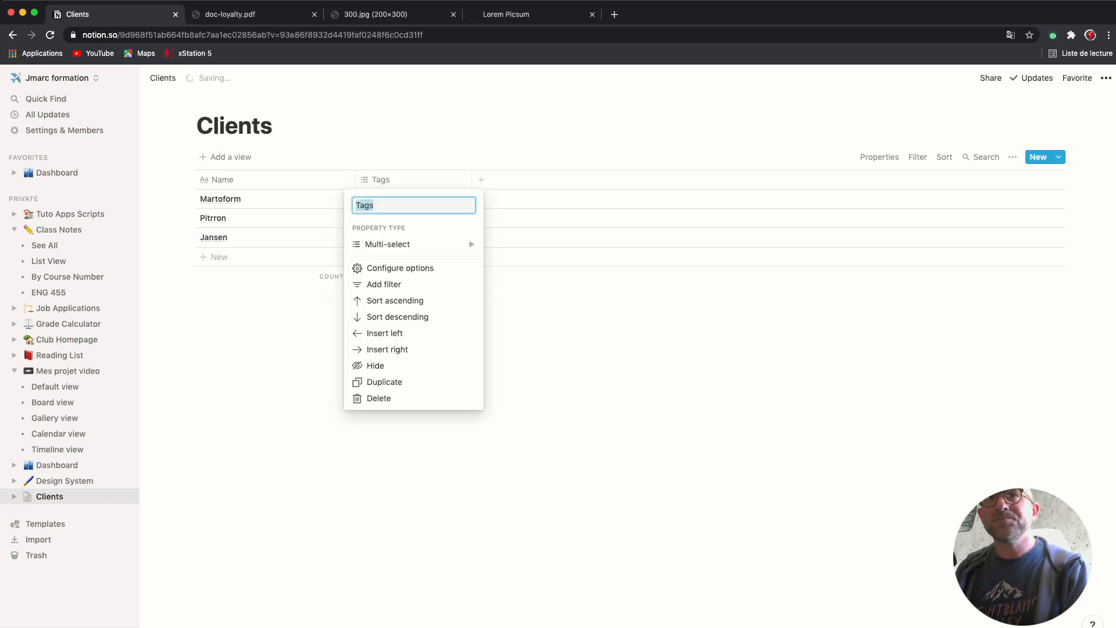
# Change the Tags column's type to Text, with 'Adresse' typed in the first row's cell.
pyautogui.moveTo(414, 244)
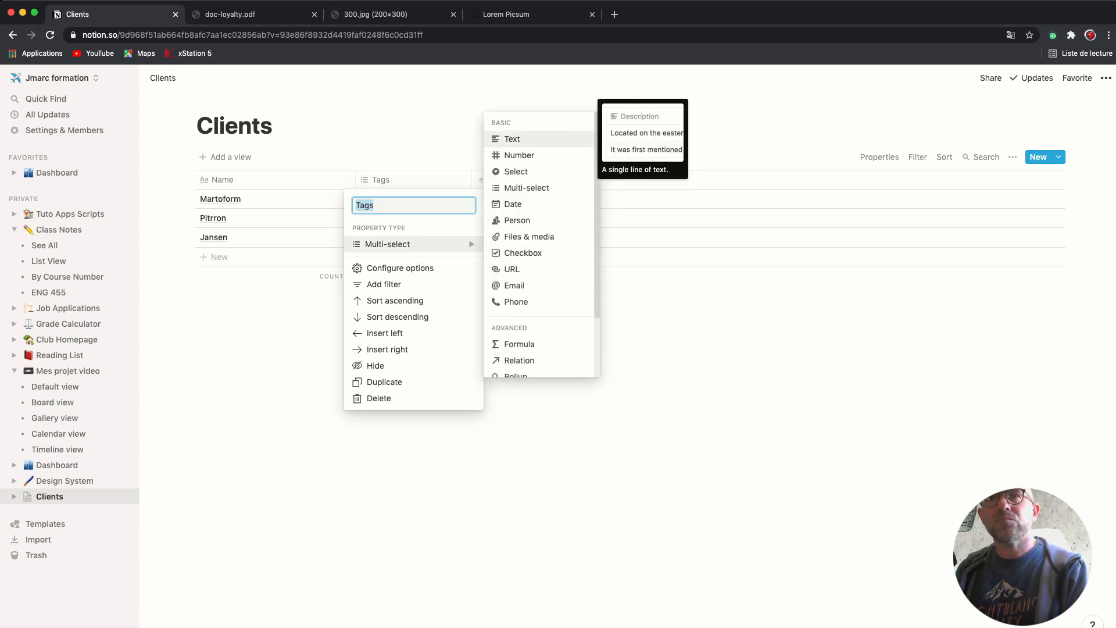
pyautogui.click(512, 139)
pyautogui.click(414, 199)
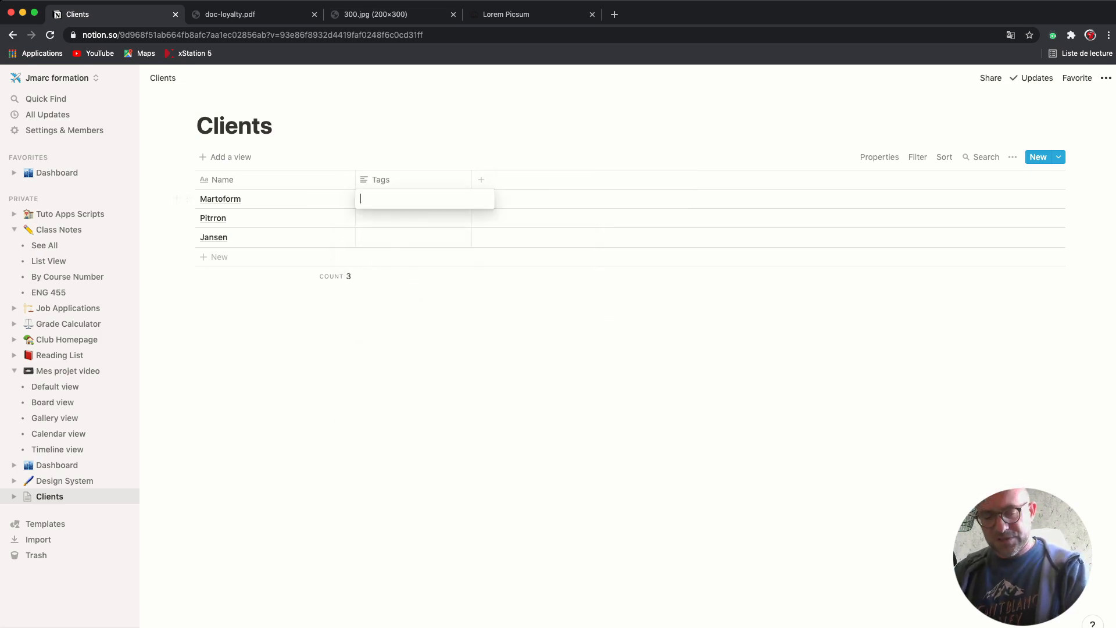
pyautogui.write('Adresse')
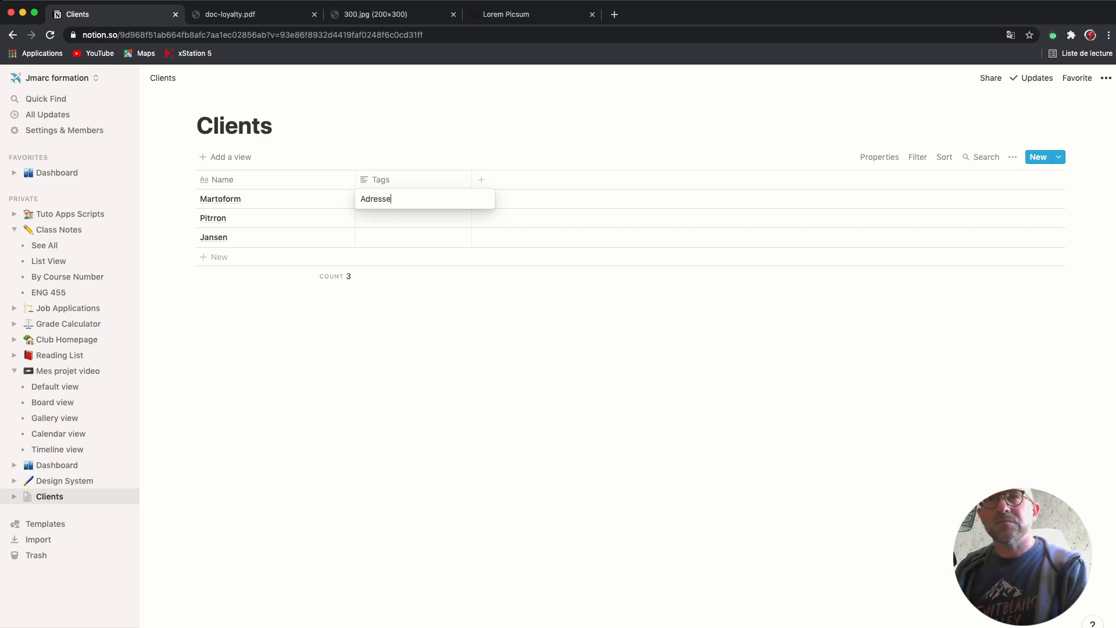
pyautogui.press('Escape')
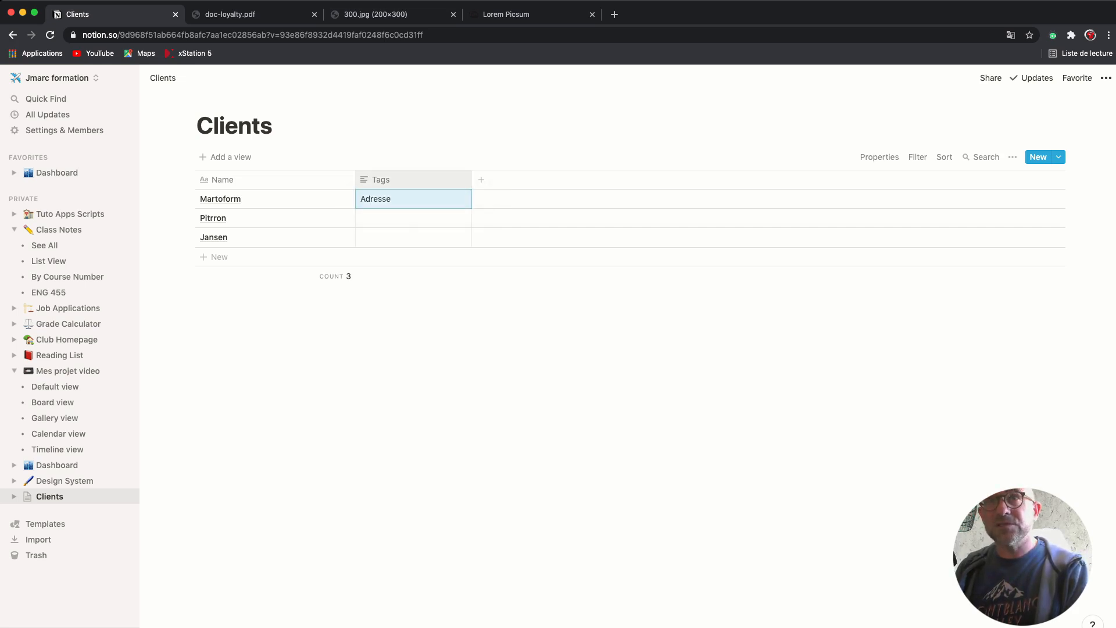
# Rename the second column to 'Adresse'.
pyautogui.click(381, 180)
pyautogui.write('Adresse')
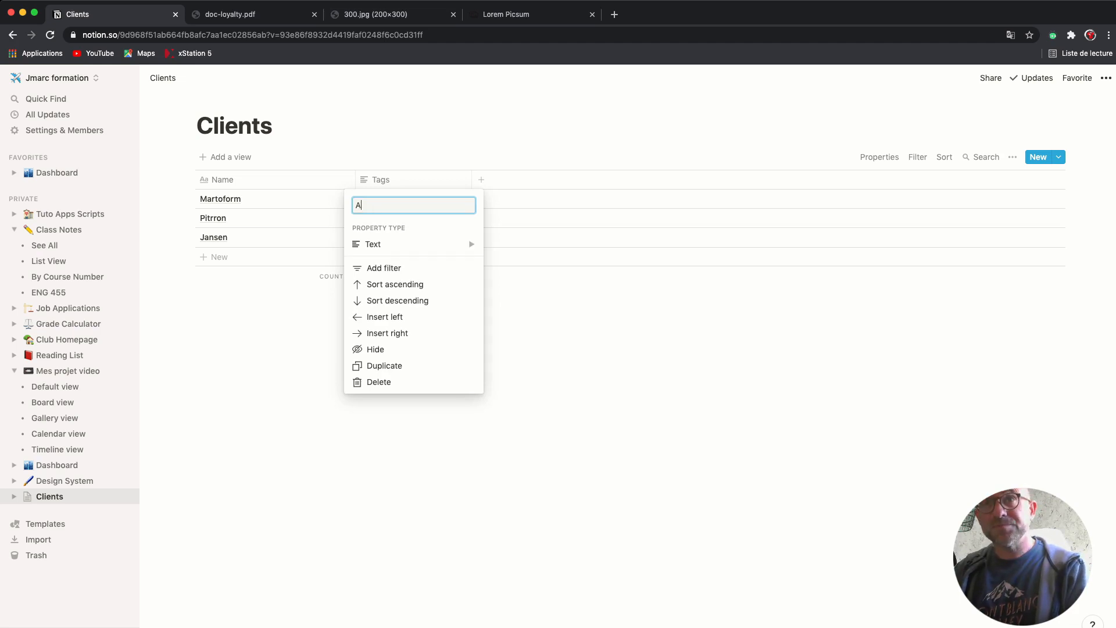
pyautogui.press('Return')
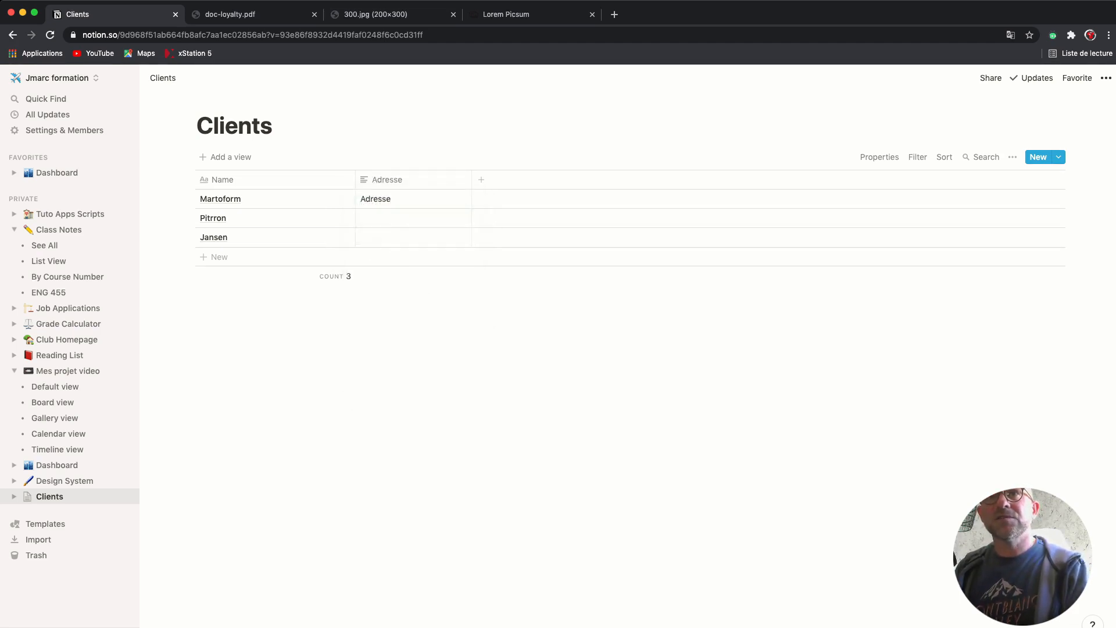
pyautogui.doubleClick(376, 198)
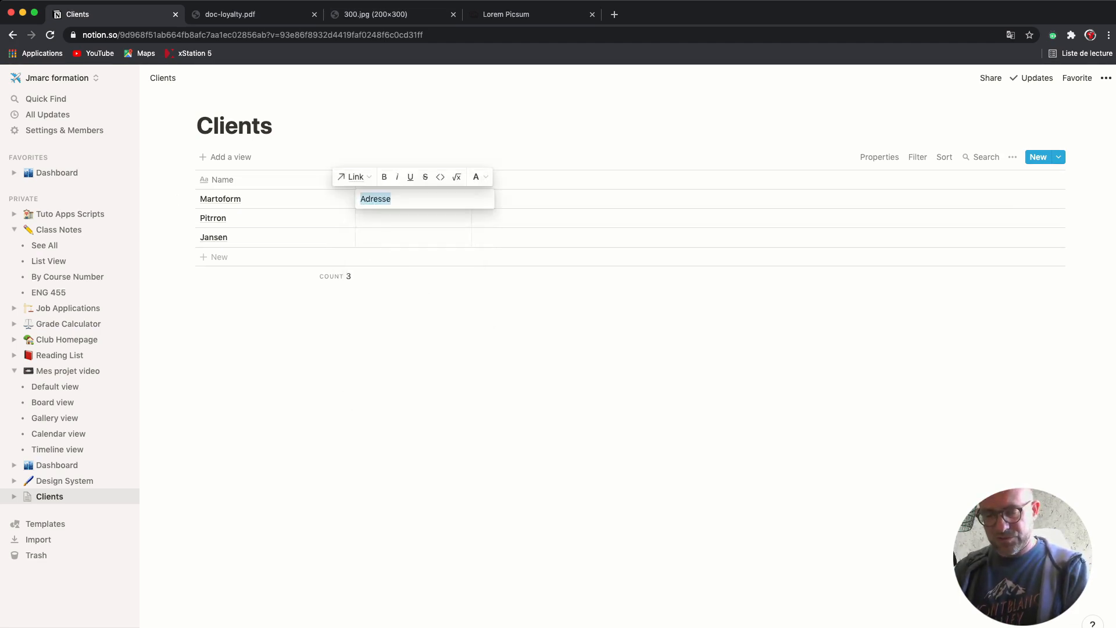
# Fill in addresses: 8 rue des plan paris, 78 route de la tour Lille, 9 bvs lascour Toulouse.
pyautogui.write('8 rue des ')
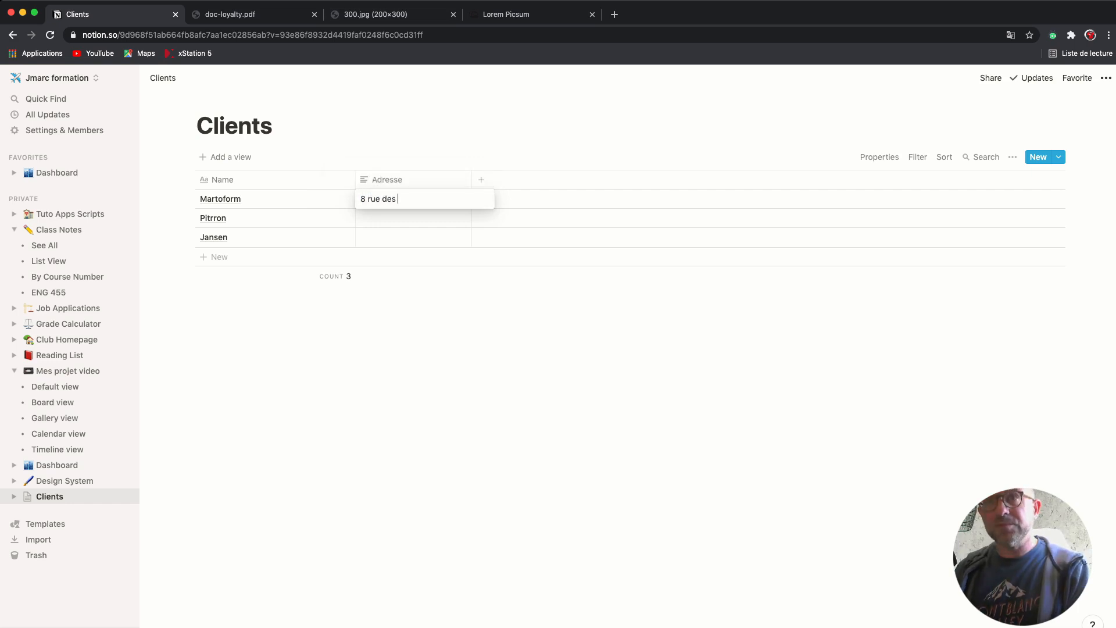
pyautogui.write('plan')
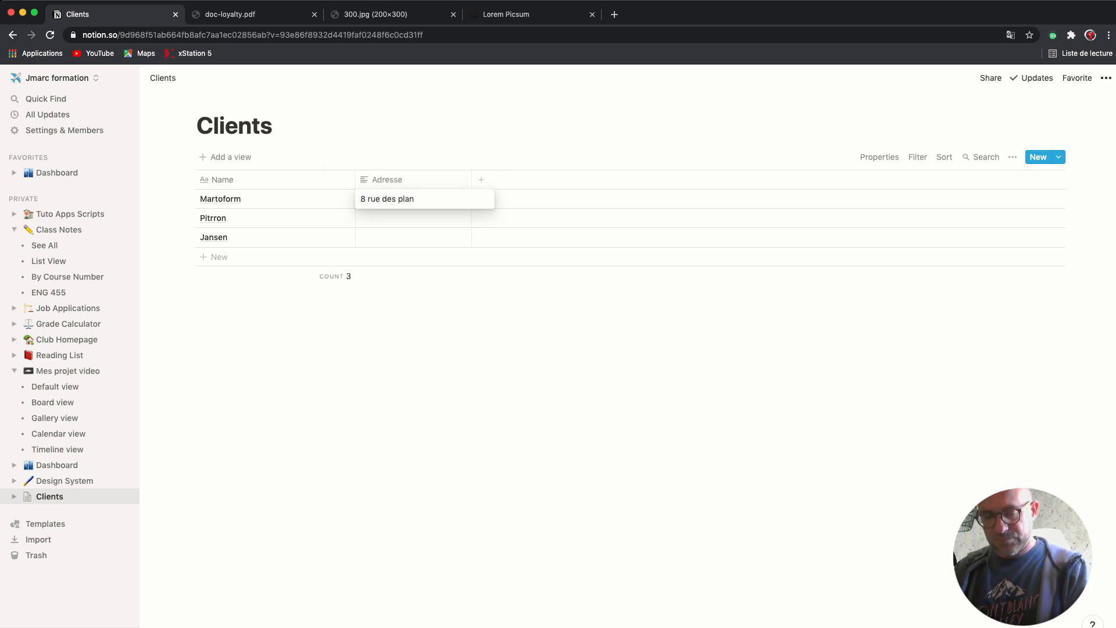
pyautogui.write(' paris')
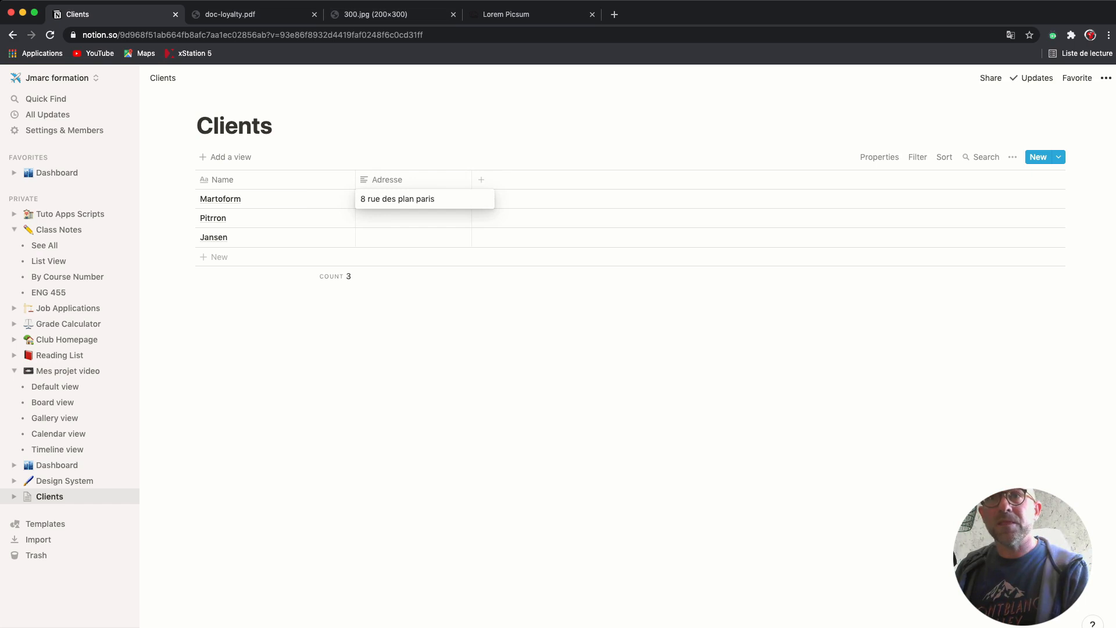
pyautogui.click(413, 219)
pyautogui.click(413, 219)
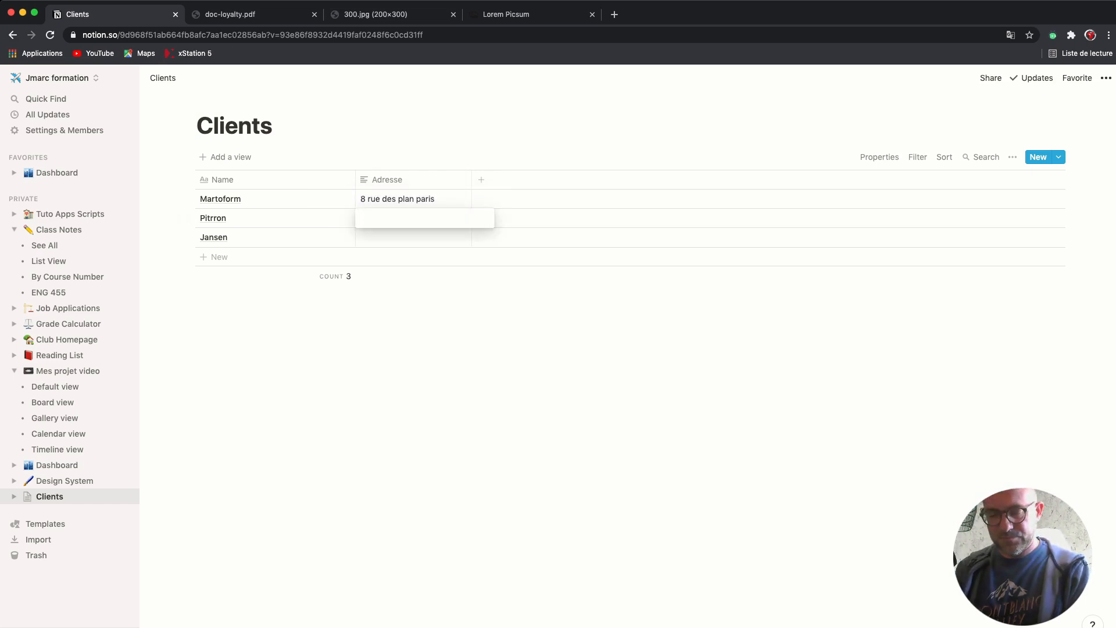
pyautogui.write('78 ro')
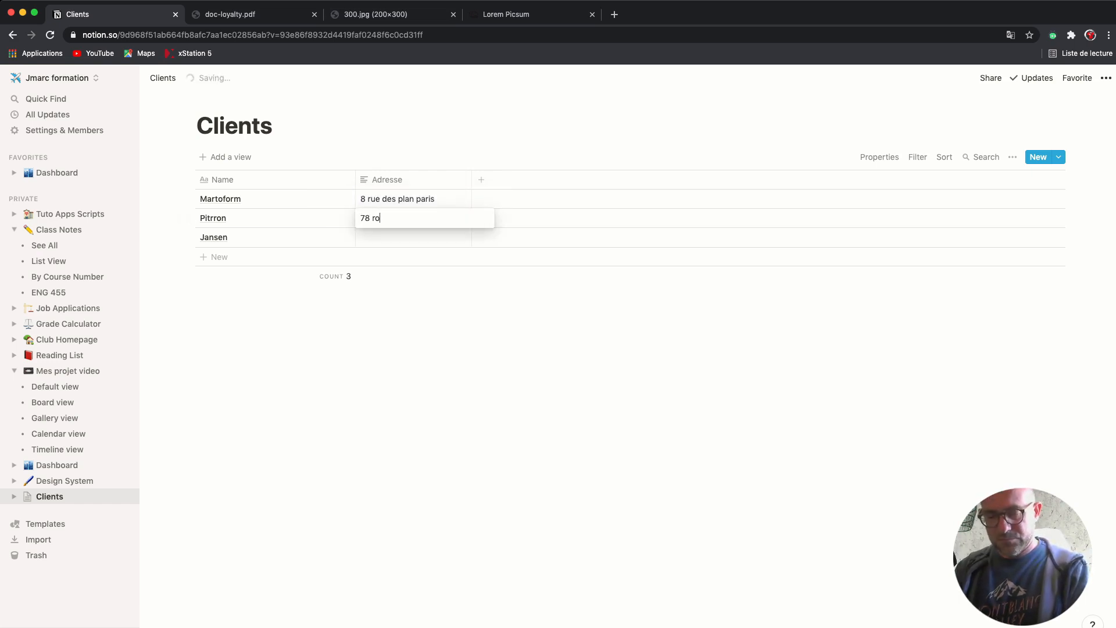
pyautogui.write('ute de la tour')
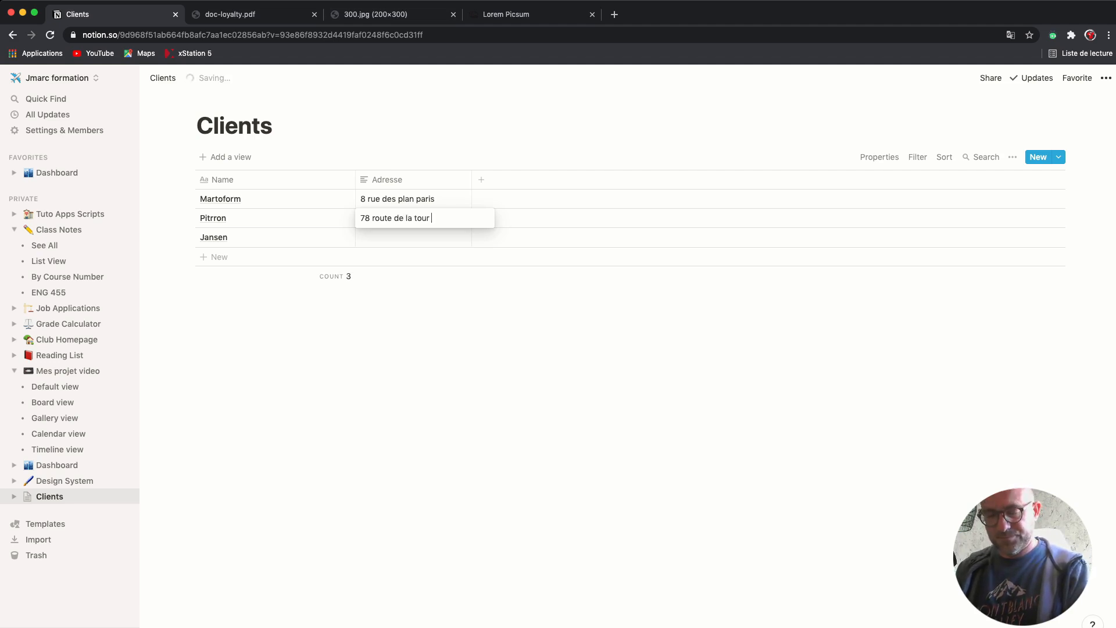
pyautogui.write(' Lille')
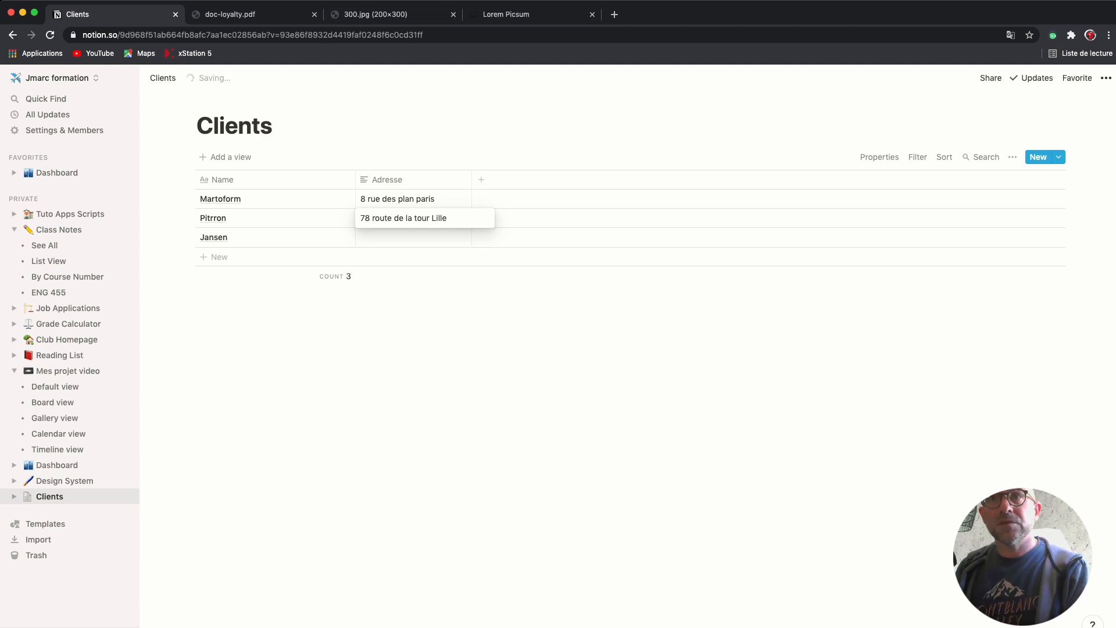
pyautogui.press('Return')
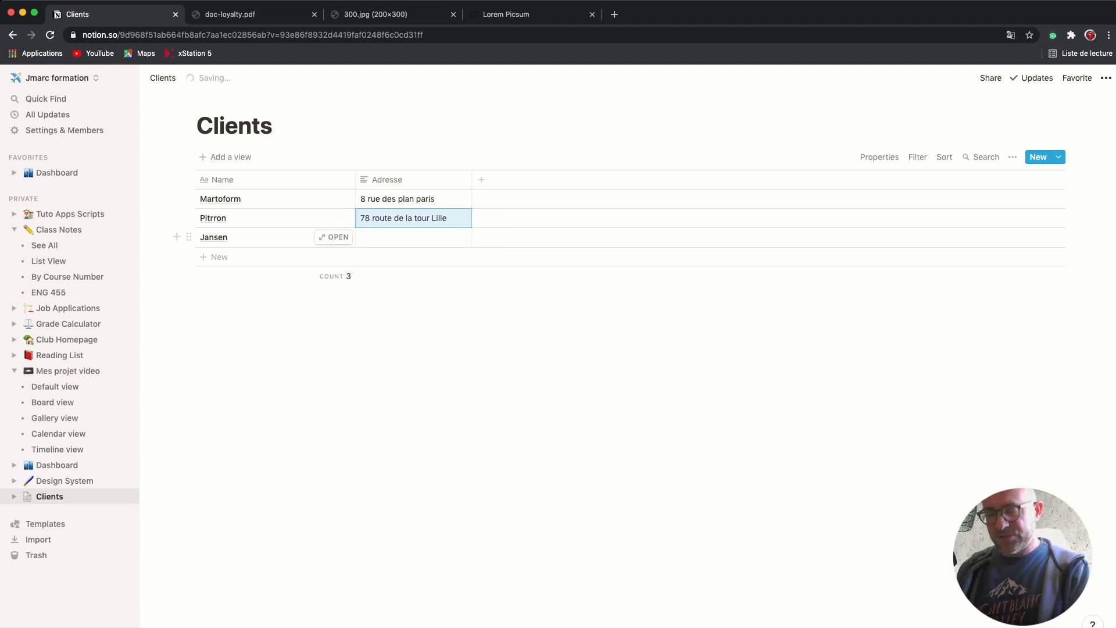
pyautogui.click(414, 237)
pyautogui.write('9')
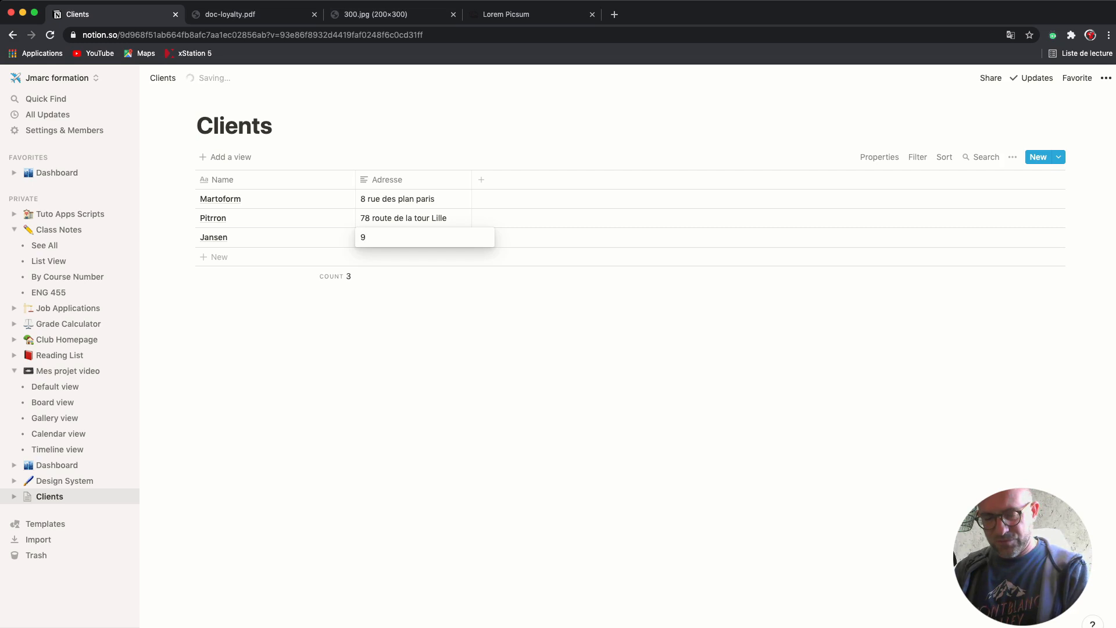
pyautogui.write(' bvs ')
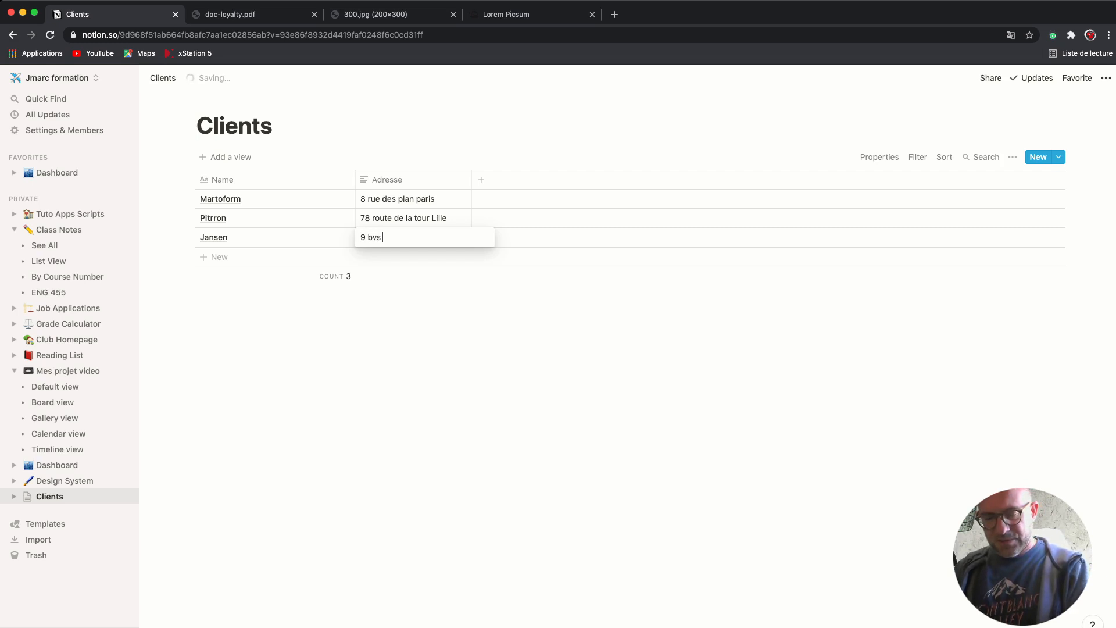
pyautogui.write('las')
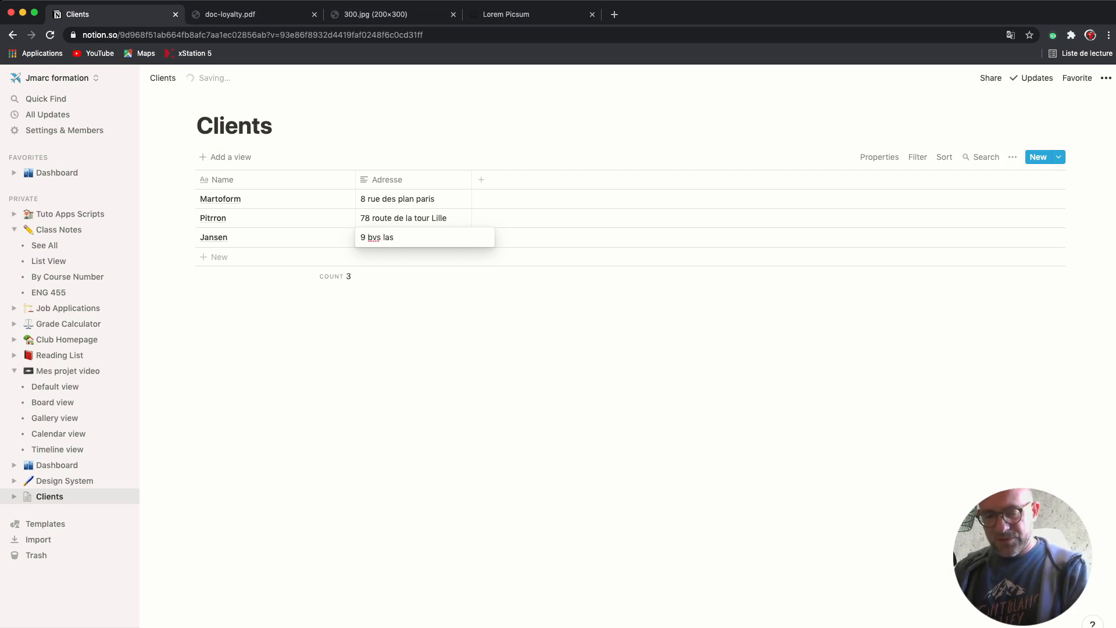
pyautogui.write('cour')
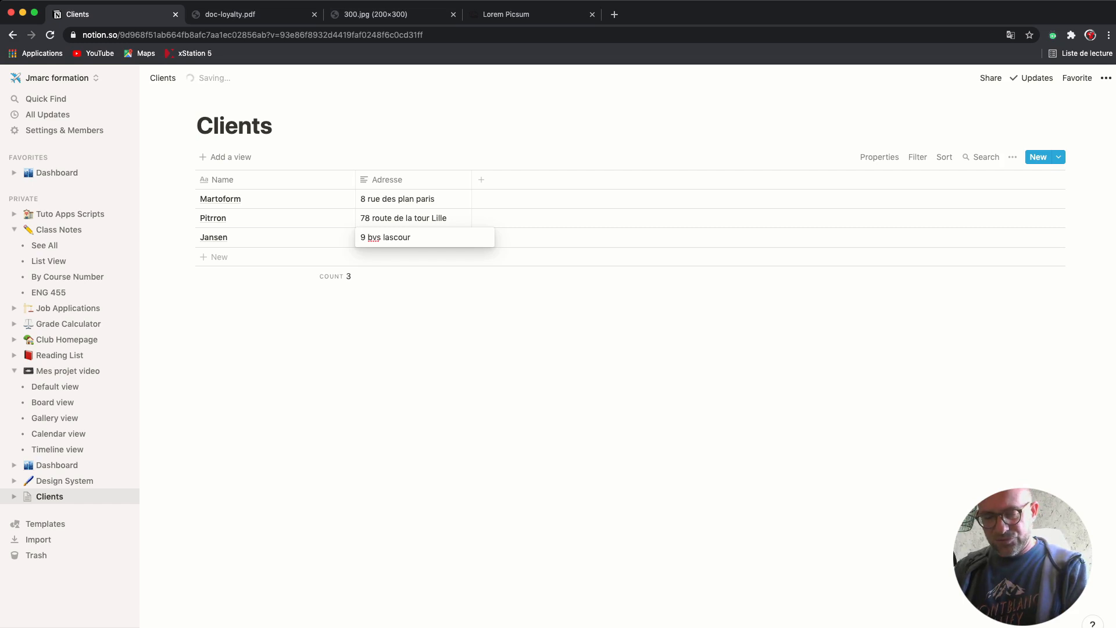
pyautogui.write(' Toulo')
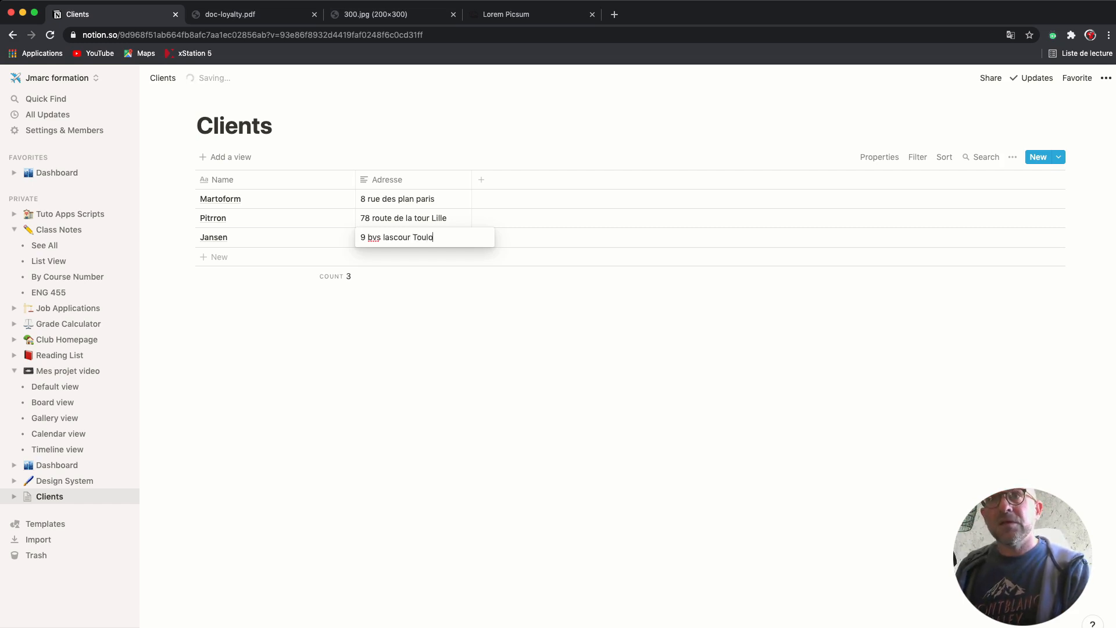
pyautogui.write('use')
pyautogui.press('Escape')
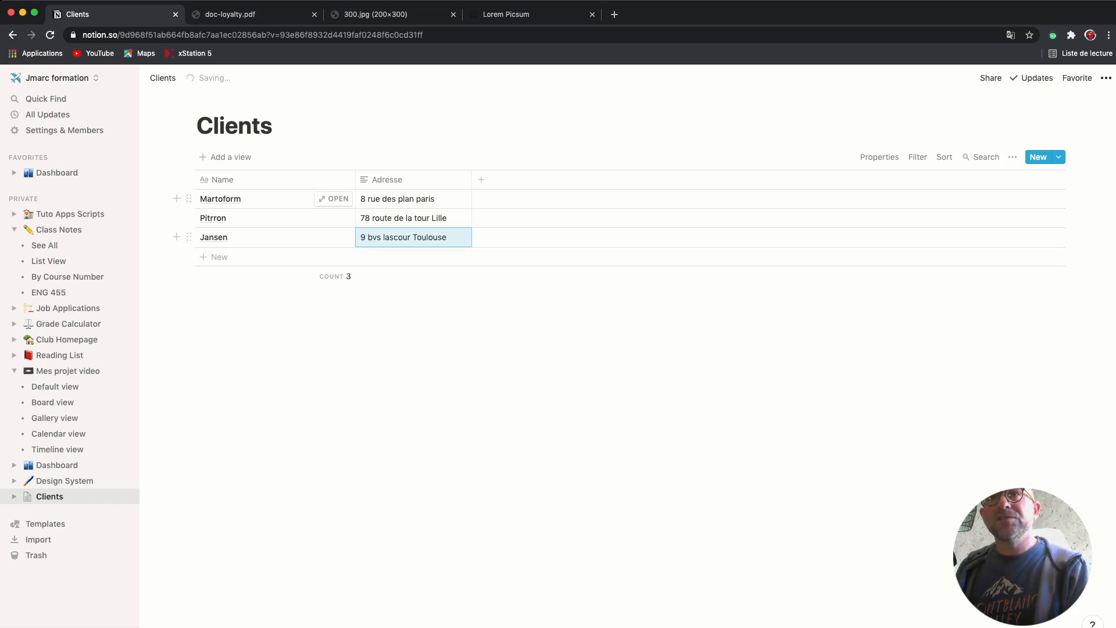
pyautogui.click(482, 180)
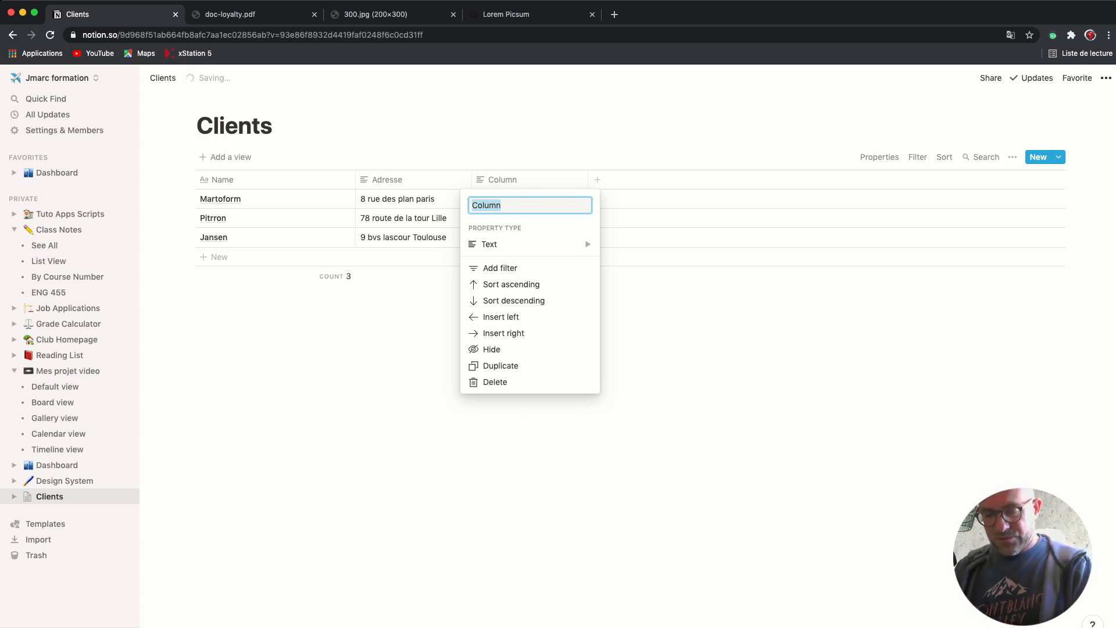
# Name the new third column 'Projets'.
pyautogui.write('Projets')
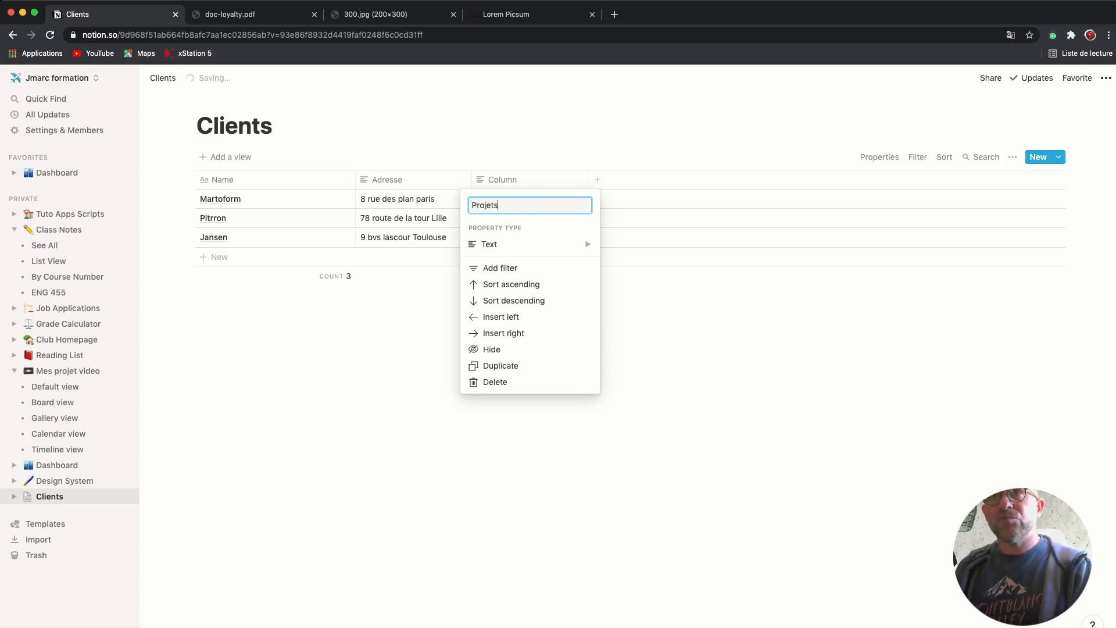
pyautogui.press('Return')
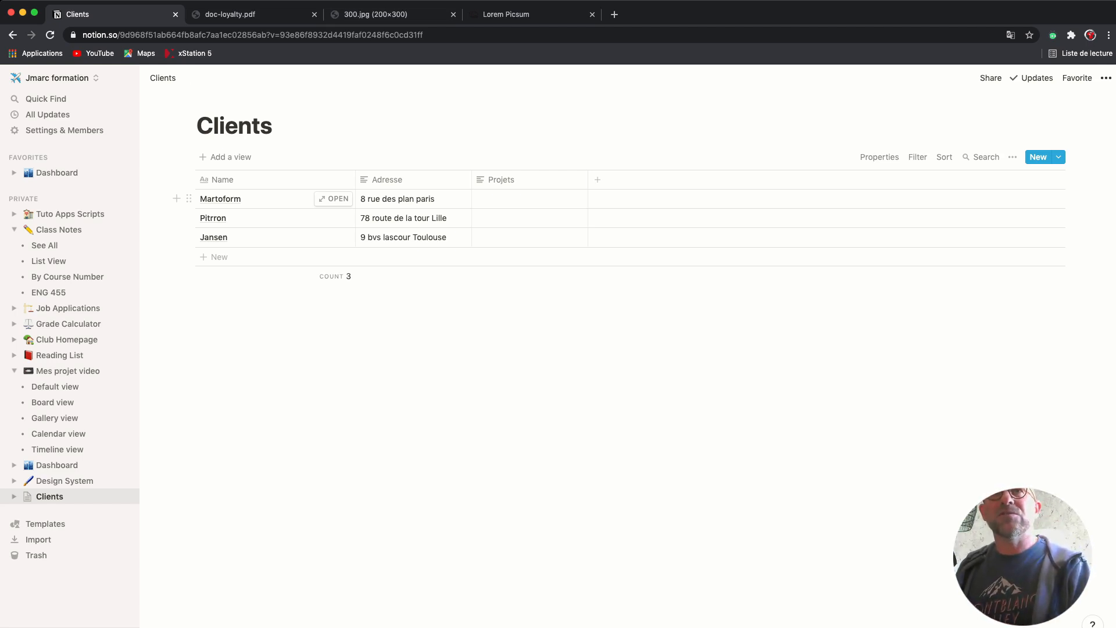
# Give the Clients page a scooter icon and switch to the Mes projet video database.
pyautogui.click(227, 101)
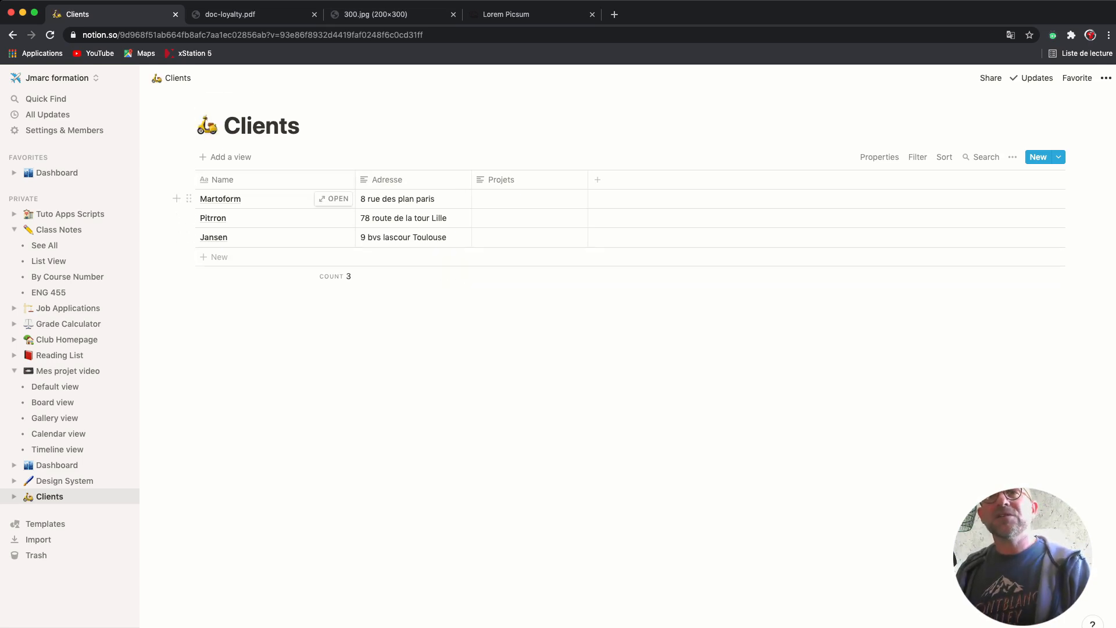
pyautogui.click(529, 199)
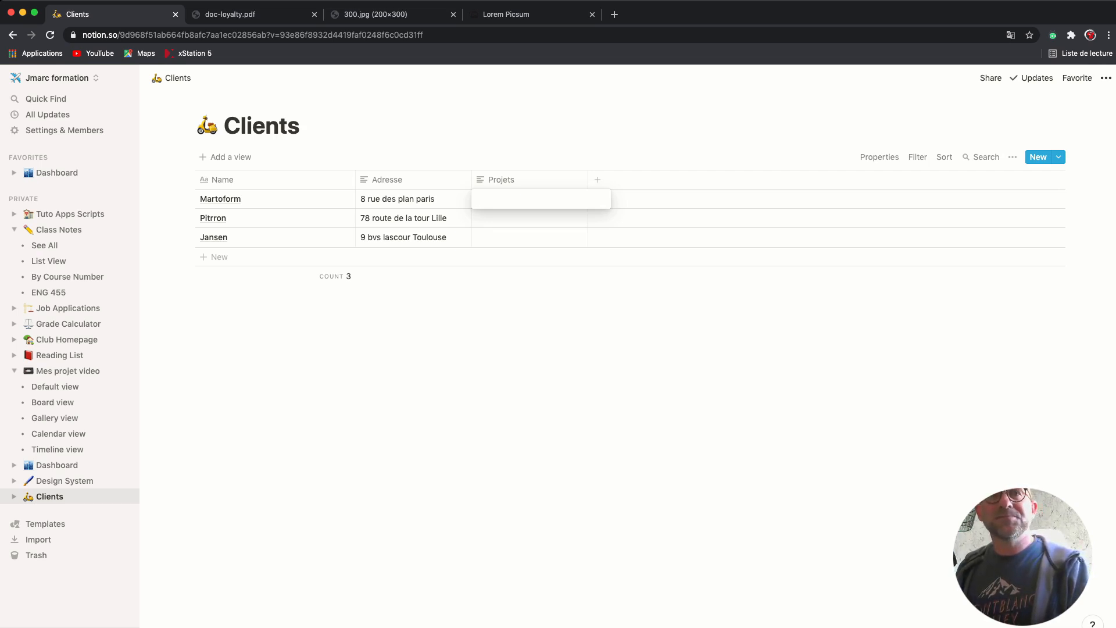
pyautogui.press('Escape')
pyautogui.click(55, 387)
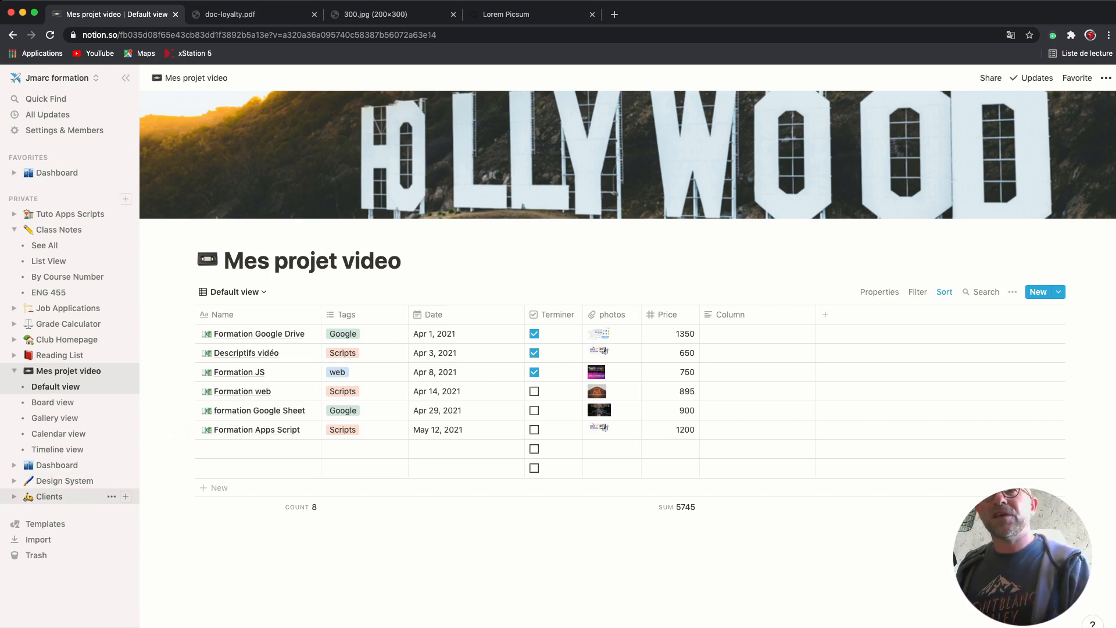
# Return to the Clients table and bring up the Projets column's header menu.
pyautogui.click(50, 496)
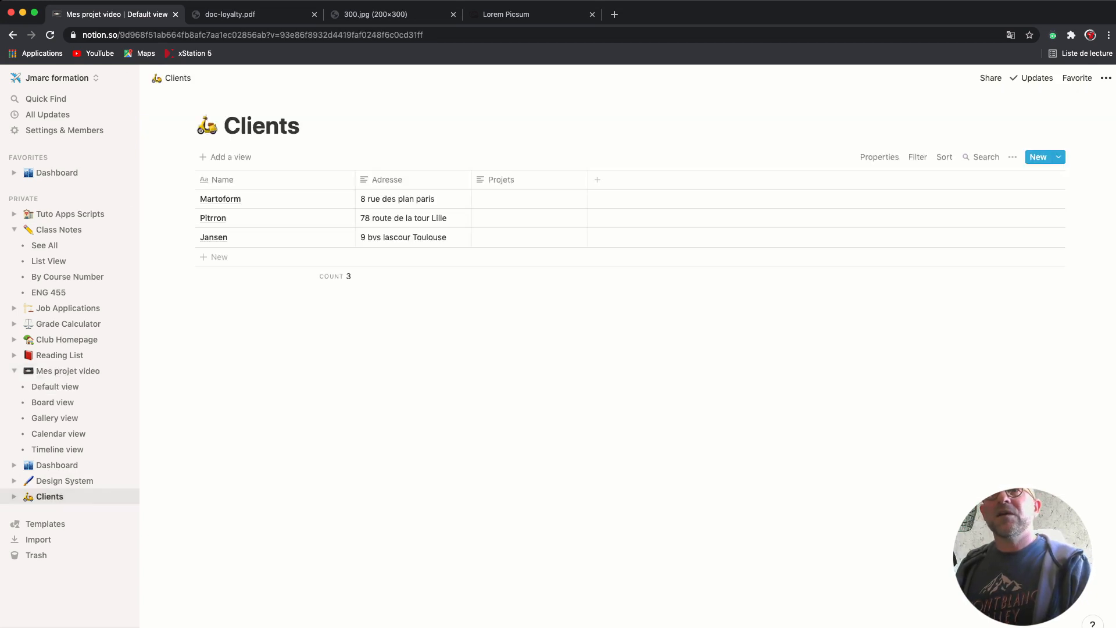
pyautogui.click(529, 199)
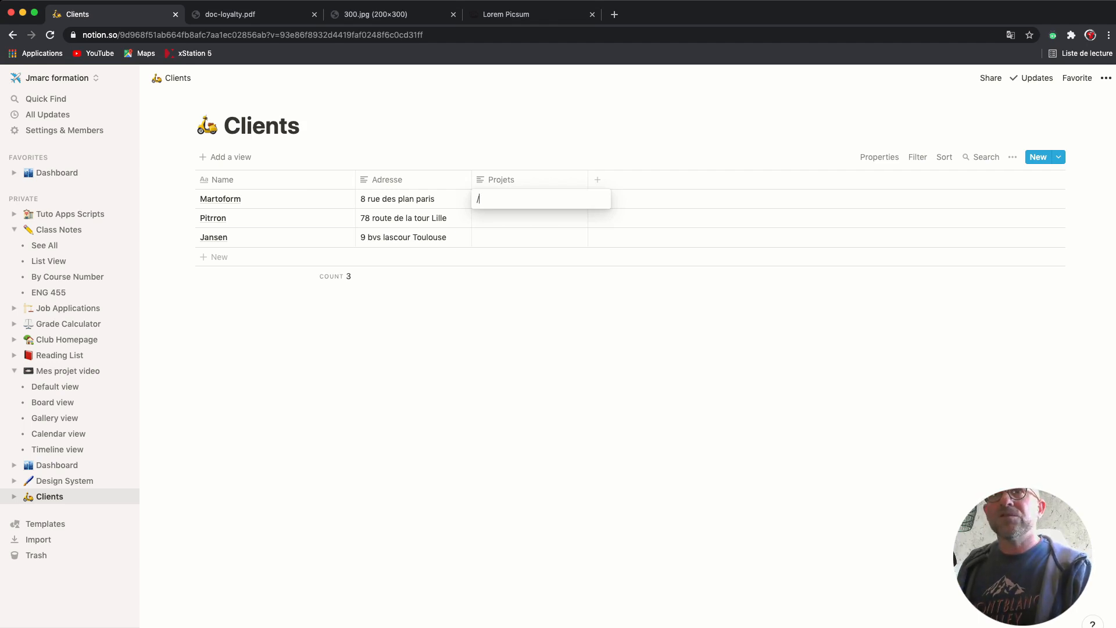
pyautogui.press('Escape')
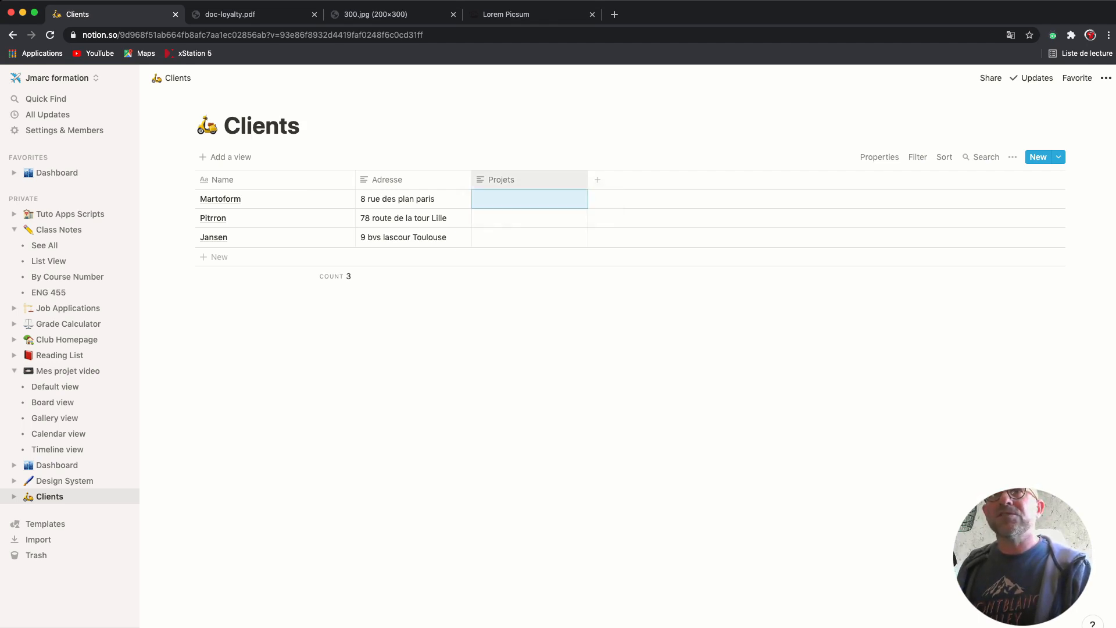
pyautogui.click(501, 180)
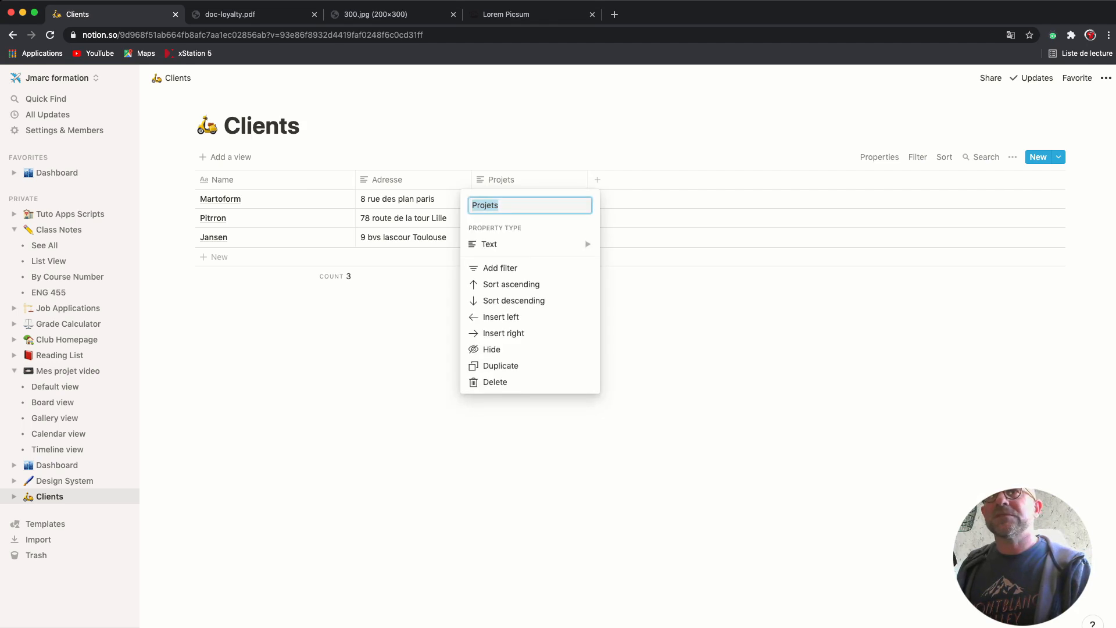
# Make Projets a Relation property linked to the Mes projet video database.
pyautogui.moveTo(531, 244)
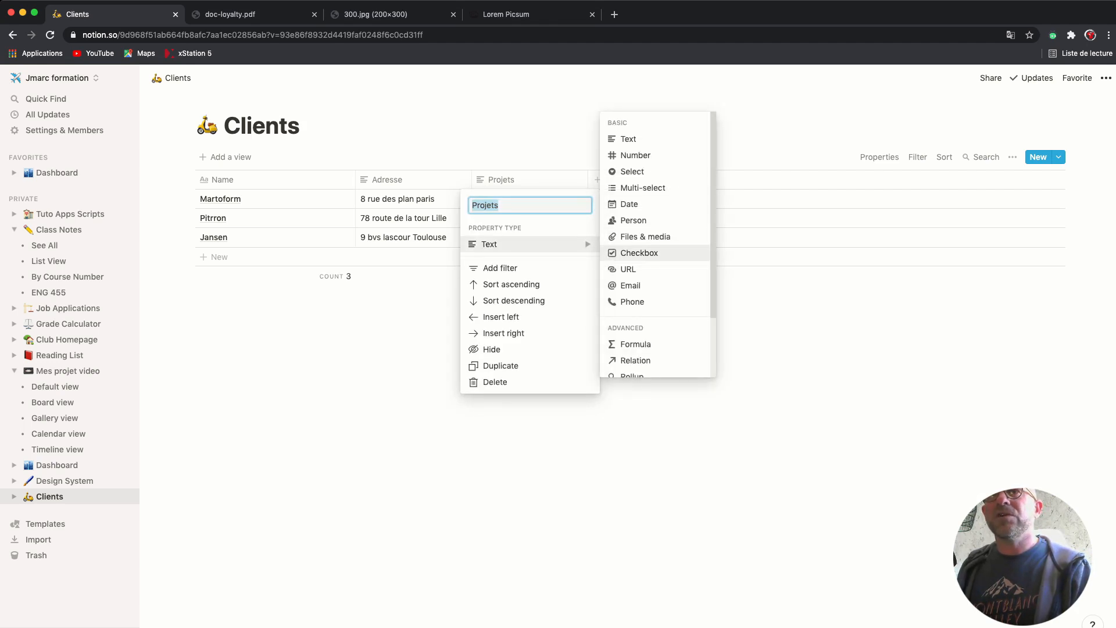
pyautogui.scroll(-3, 655, 253)
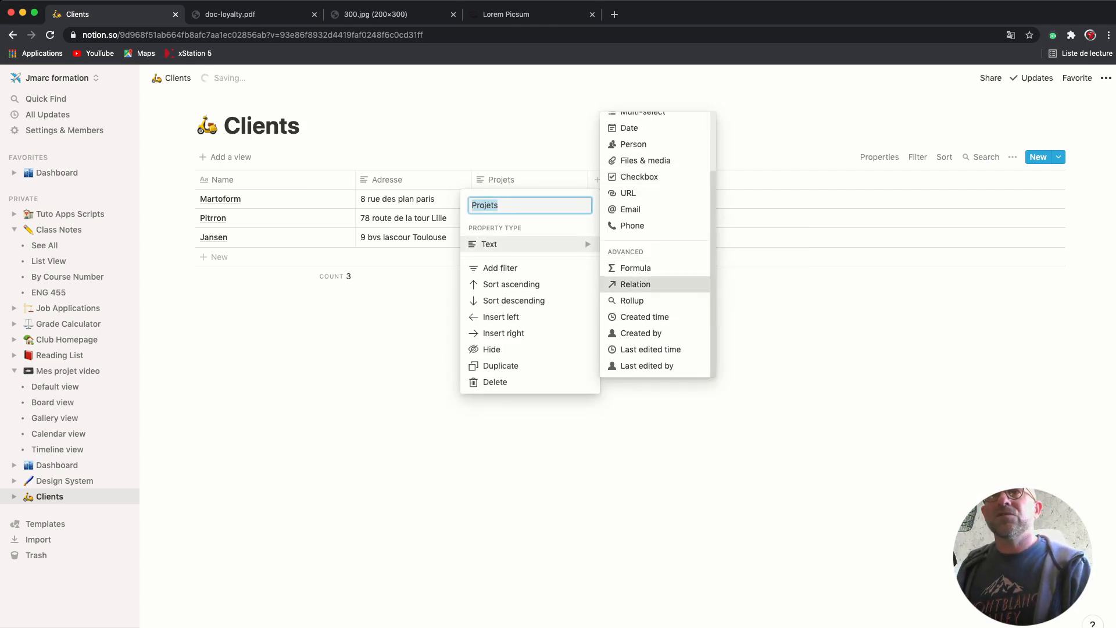
pyautogui.click(636, 284)
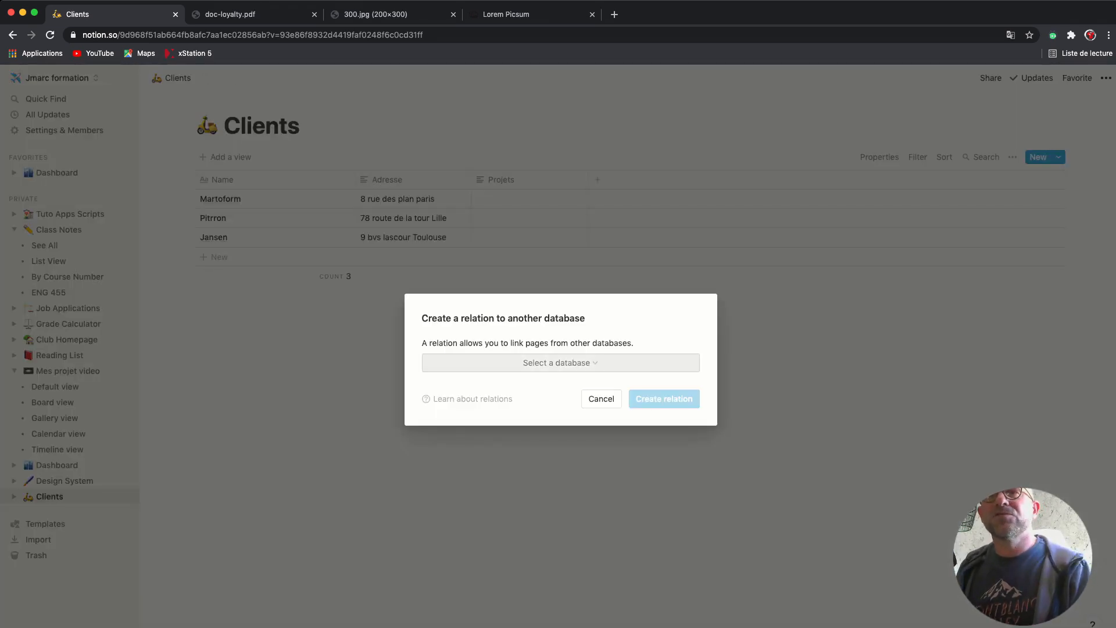
pyautogui.click(561, 363)
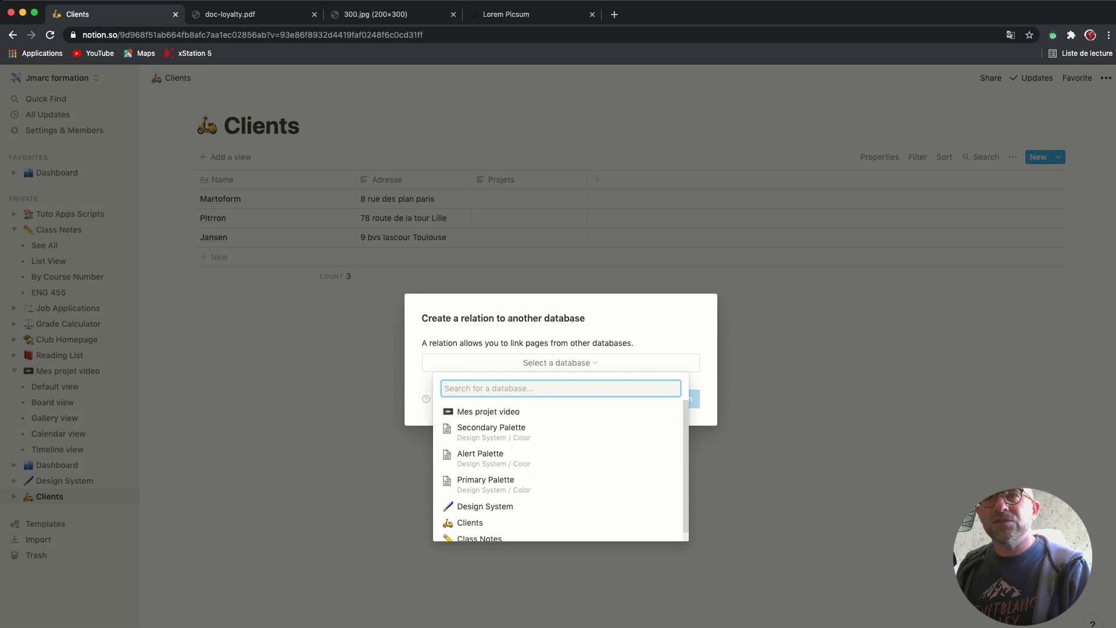
pyautogui.press('Return')
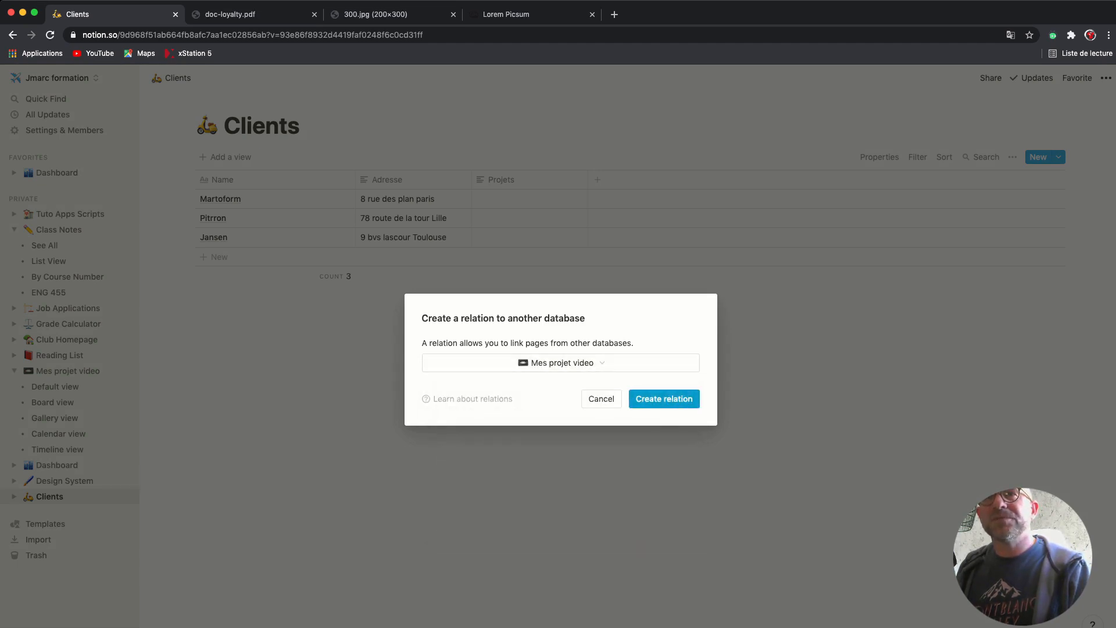
pyautogui.click(665, 399)
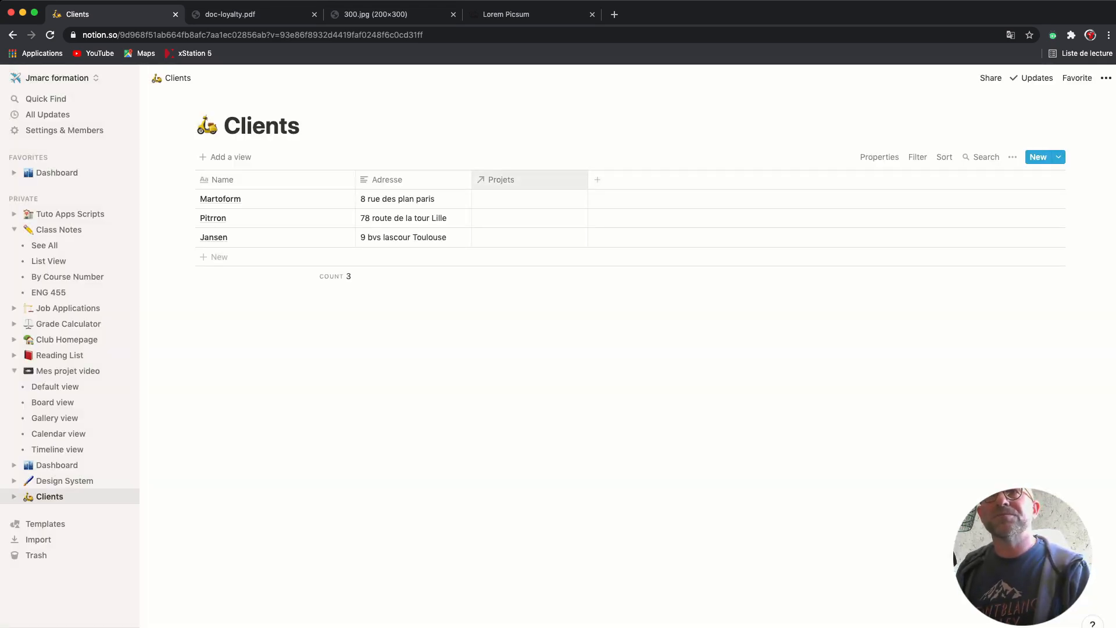
# Link Martoform's Projets cell to the Formation web project.
pyautogui.click(529, 198)
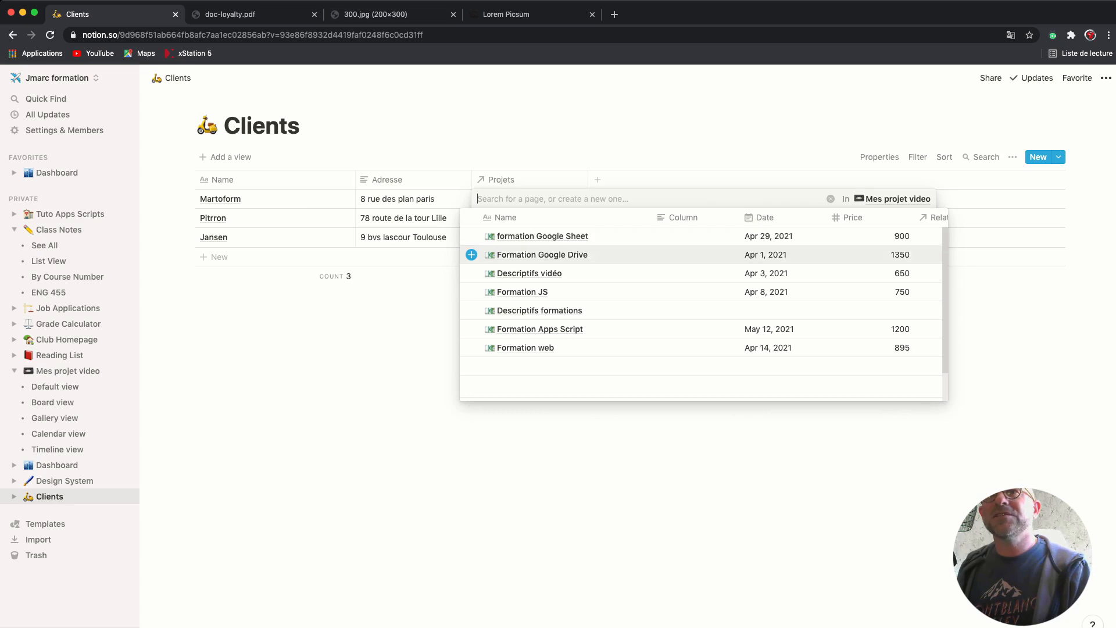
pyautogui.press('Up')
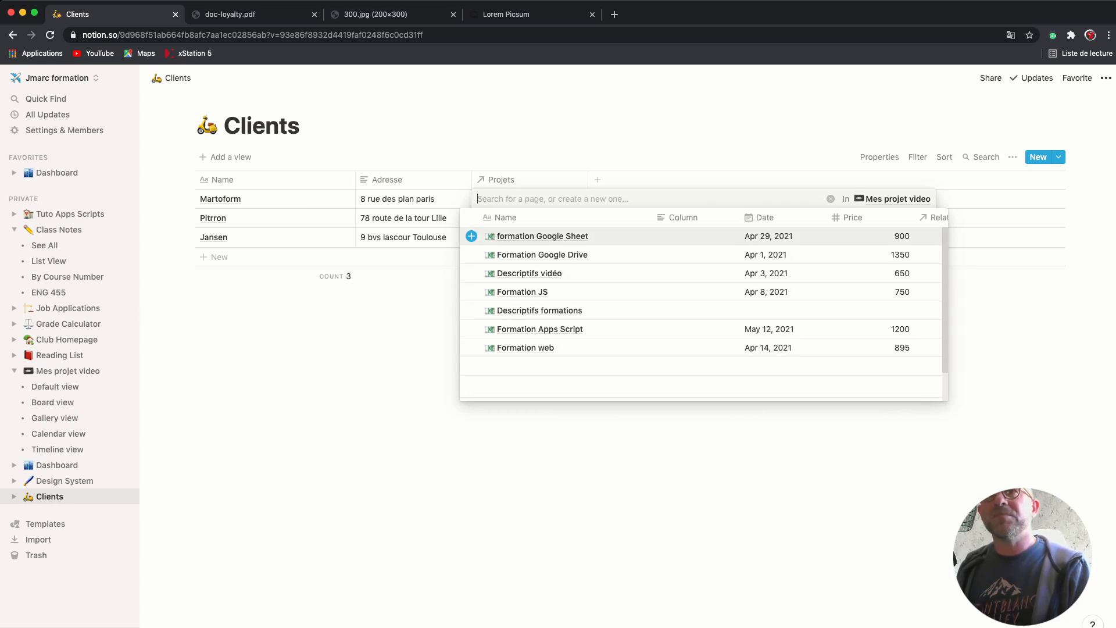
pyautogui.press('Down')
pyautogui.press('Down')
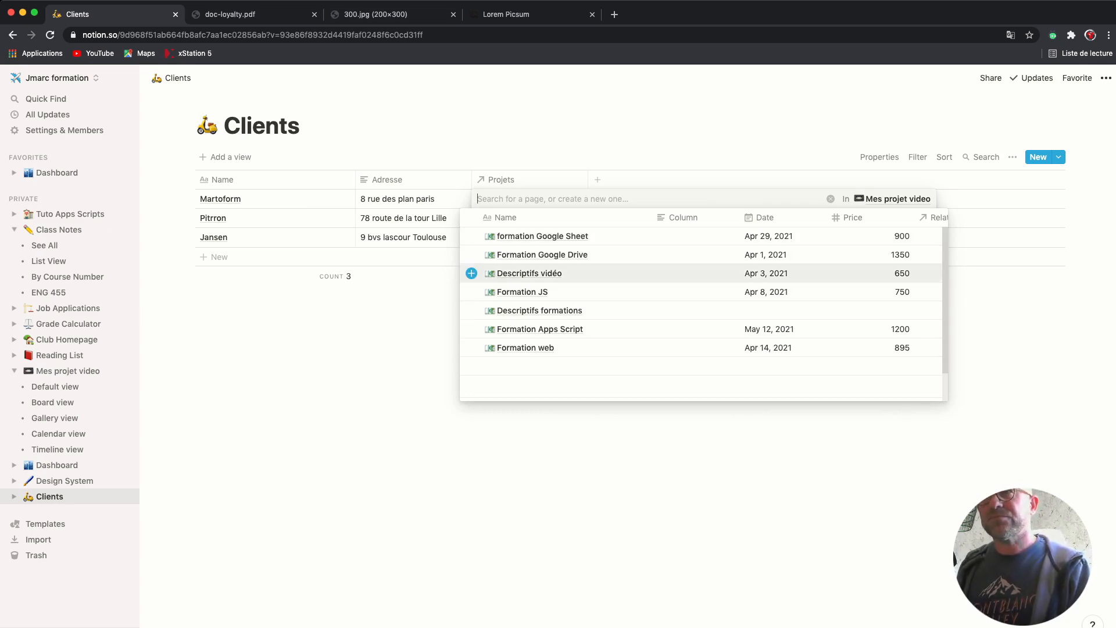
pyautogui.press('Down')
pyautogui.press('Down')
pyautogui.press('Down')
pyautogui.press('Down')
pyautogui.press('Down')
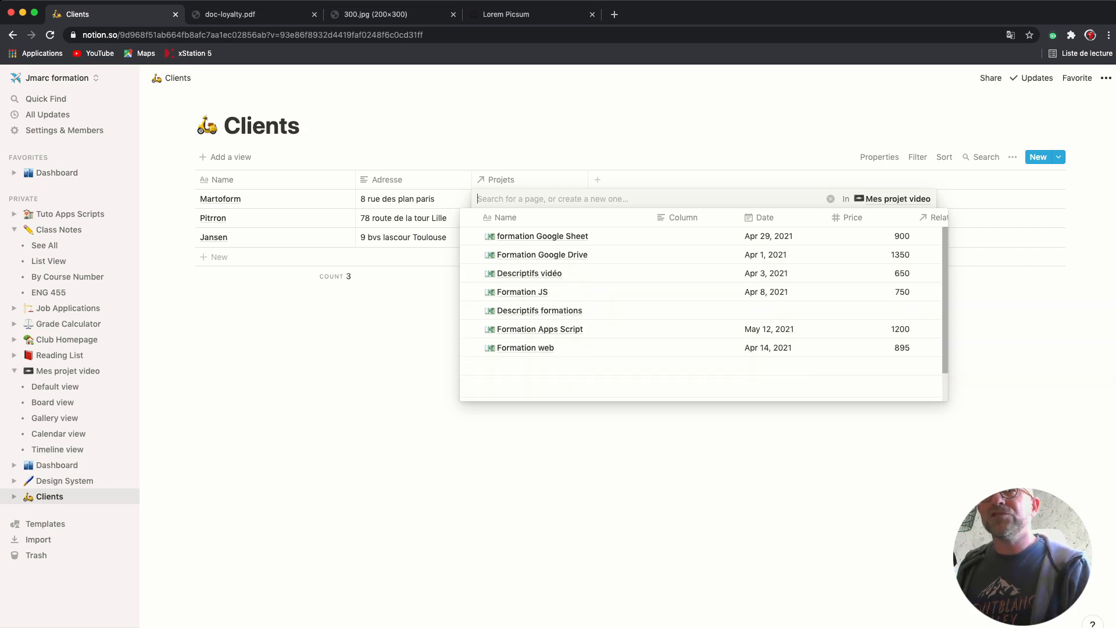
pyautogui.scroll(-1, 701, 302)
pyautogui.scroll(1, 701, 302)
pyautogui.press('Up')
pyautogui.press('Up')
pyautogui.press('Up')
pyautogui.press('Up')
pyautogui.press('Up')
pyautogui.press('Up')
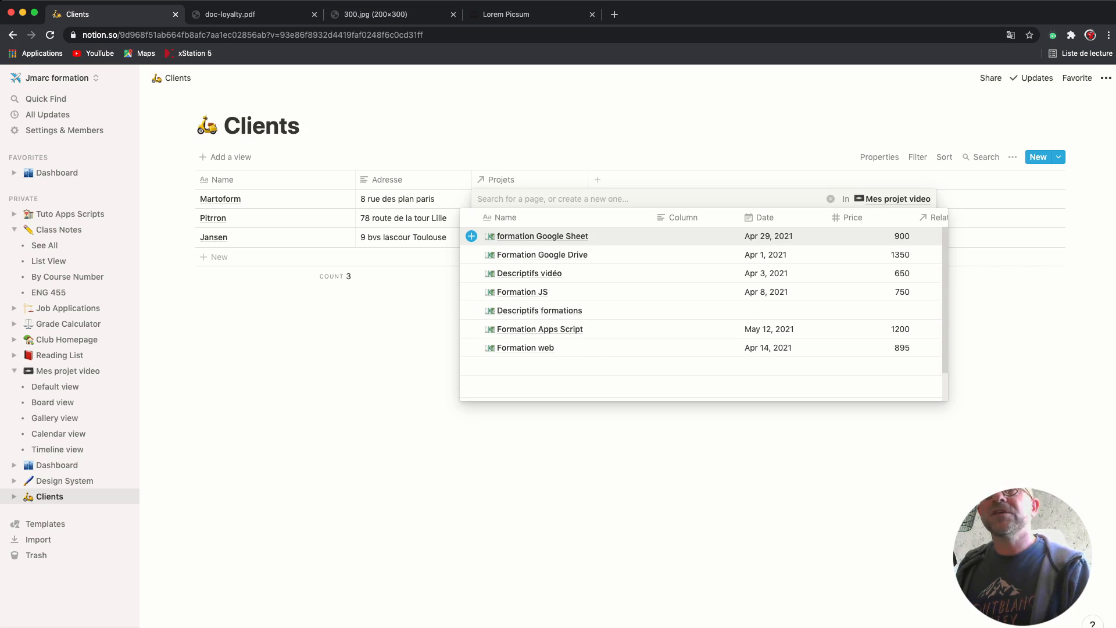
pyautogui.press('Return')
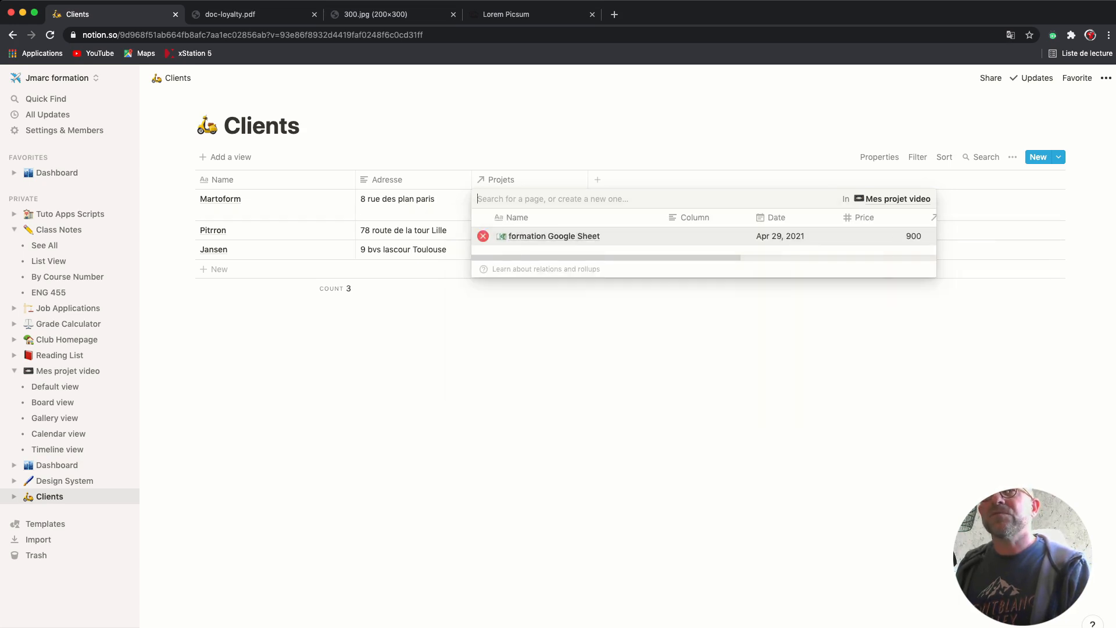
# Open the linked project's page to check it, then close it back to the Clients table.
pyautogui.hscroll(5, 704, 235)
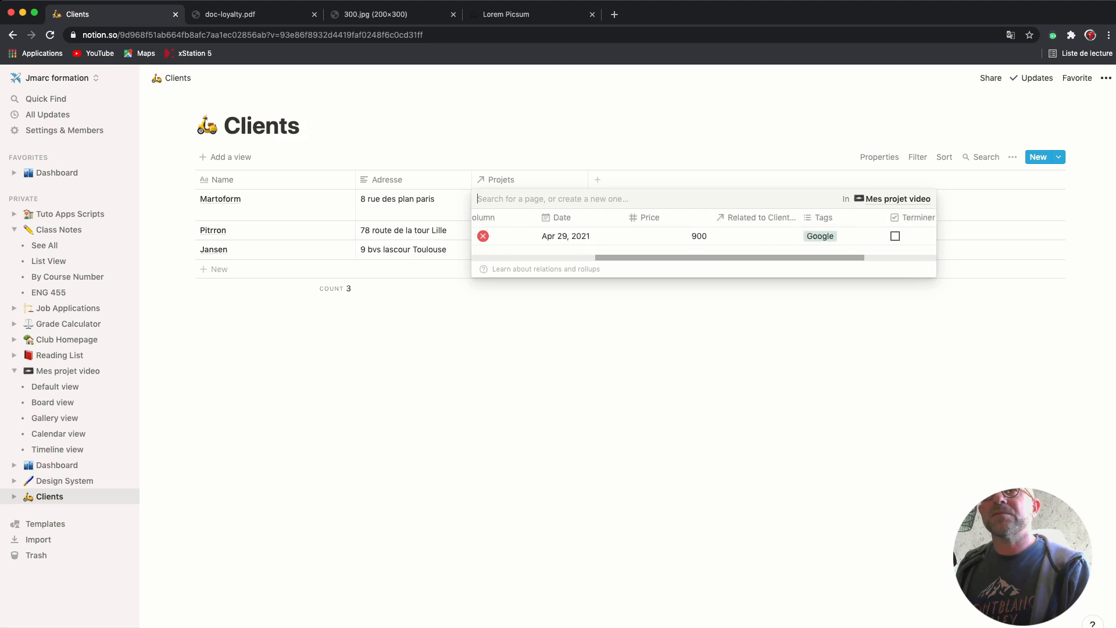
pyautogui.hscroll(-5, 704, 235)
pyautogui.click(554, 236)
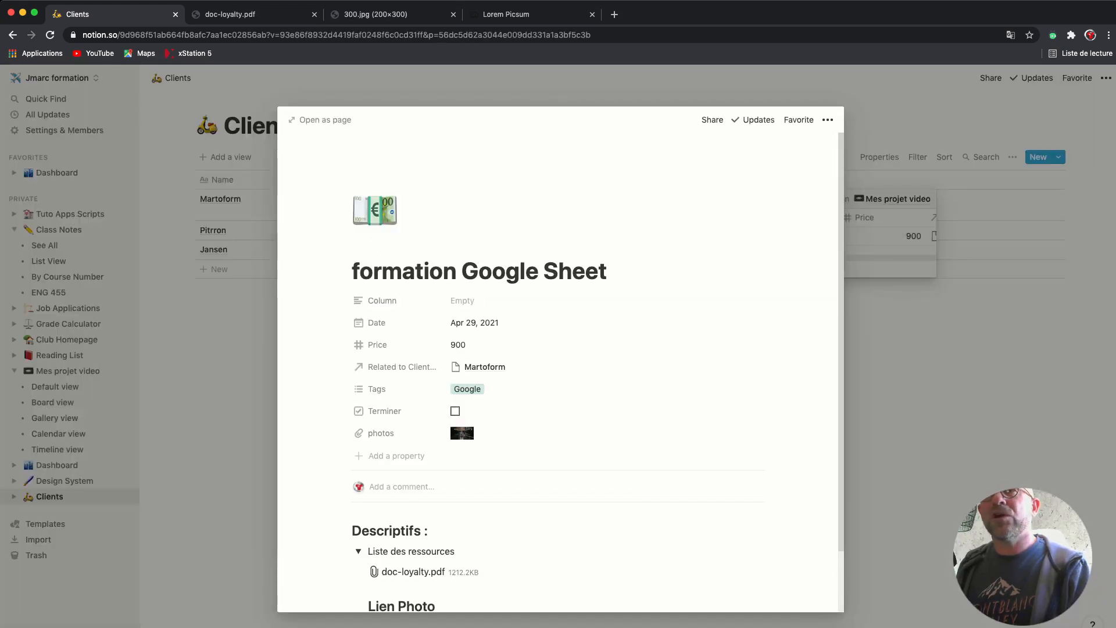
pyautogui.press('Escape')
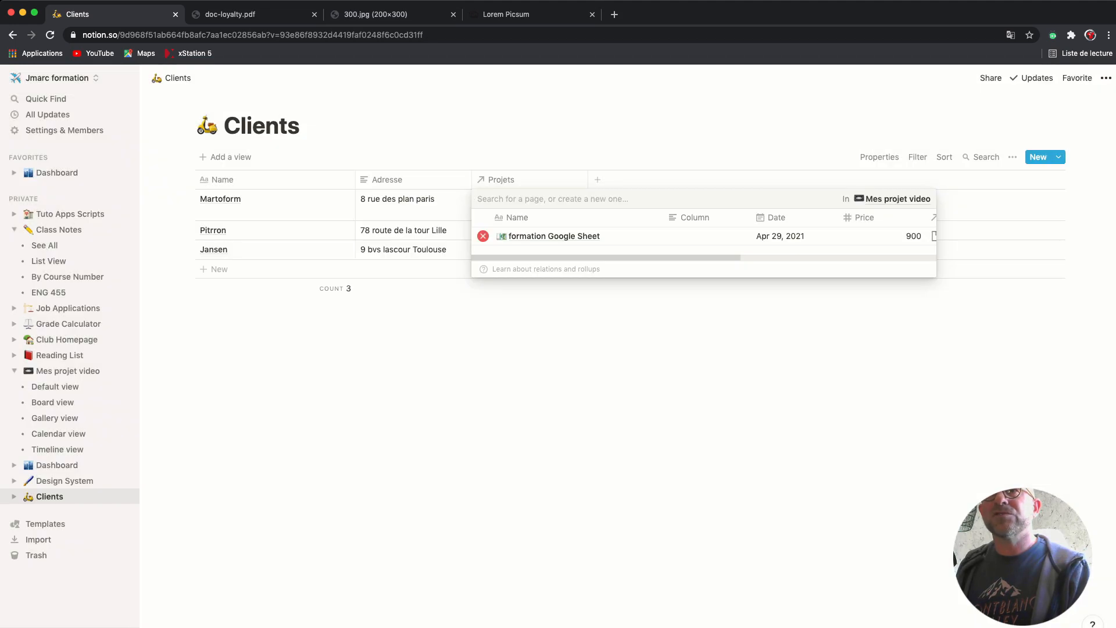
pyautogui.click(554, 236)
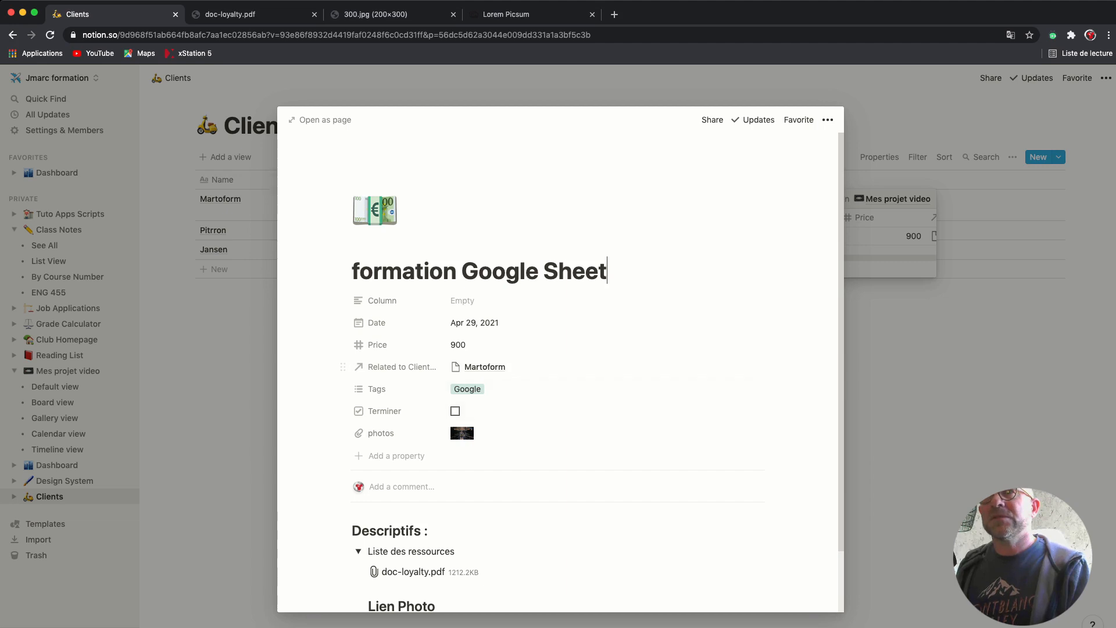
pyautogui.press('Escape')
pyautogui.press('Escape')
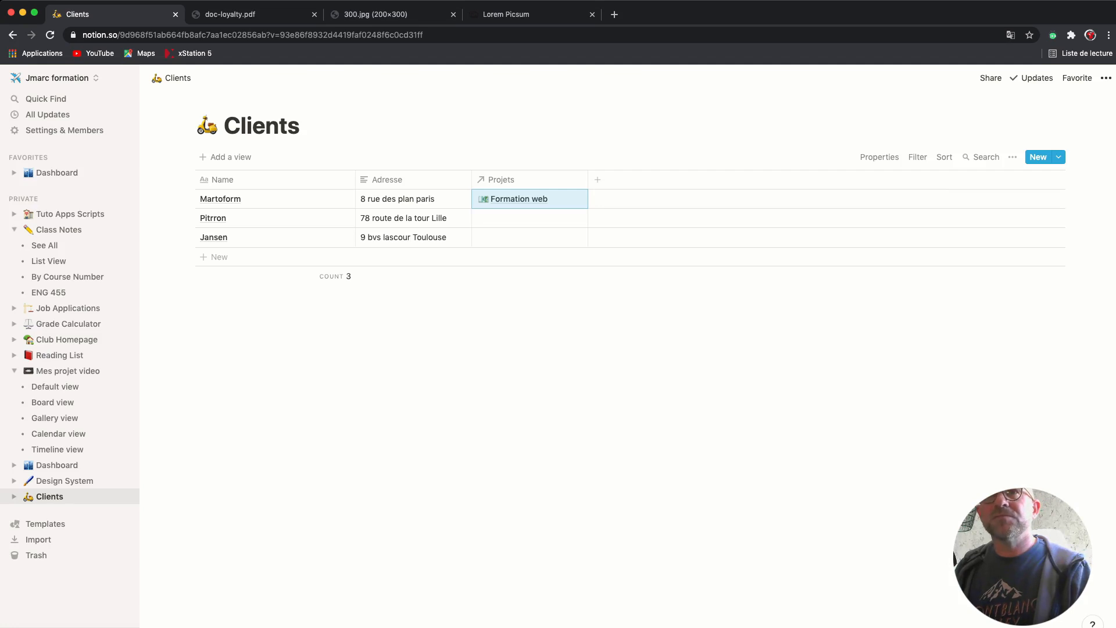
# Link Pitrron to Formation Google Drive and Jansen to Formation JS, then widen the Projets column.
pyautogui.click(529, 218)
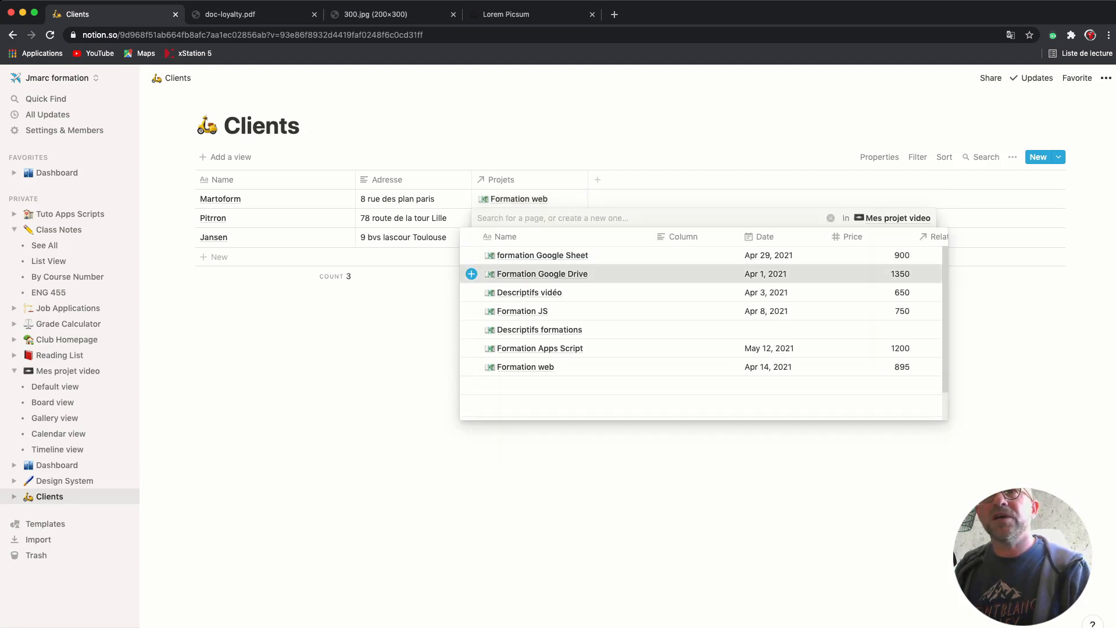
pyautogui.click(471, 274)
pyautogui.click(526, 346)
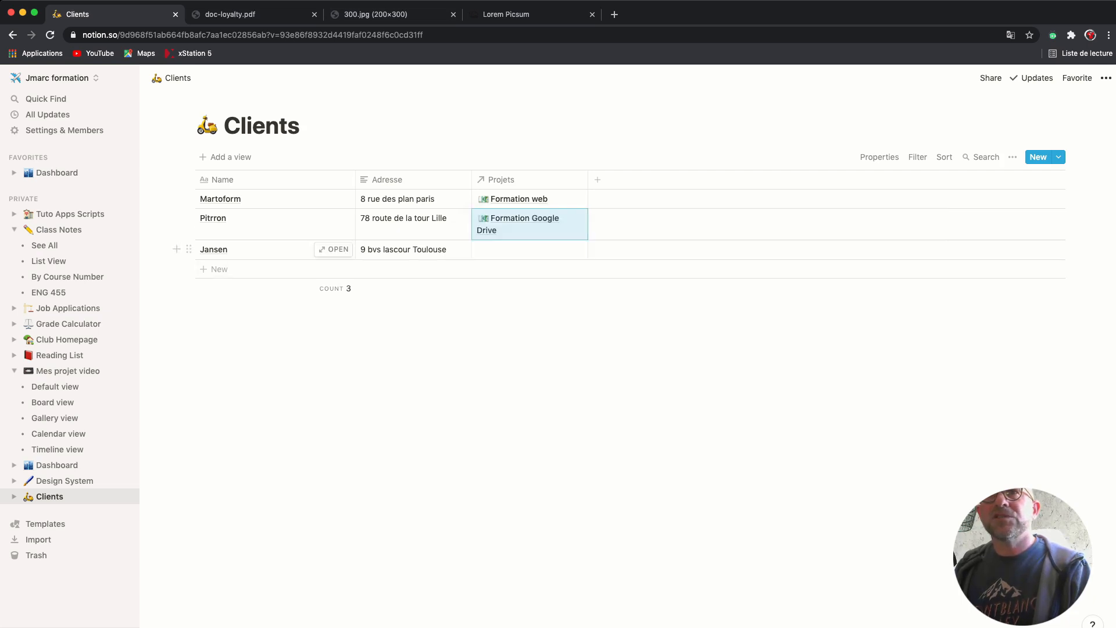
pyautogui.click(527, 250)
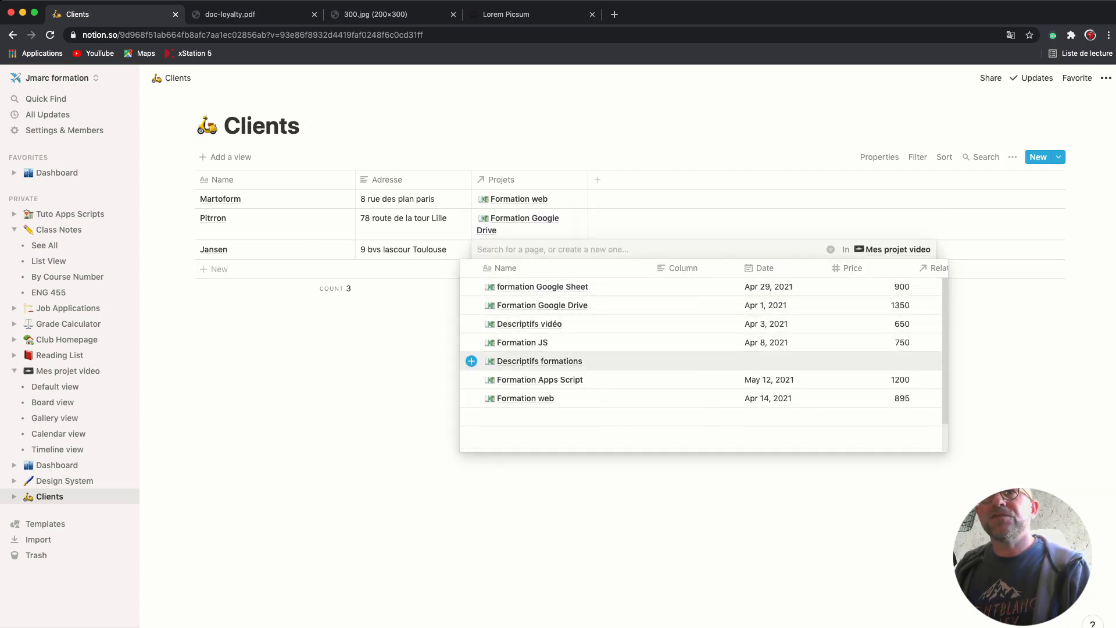
pyautogui.click(472, 343)
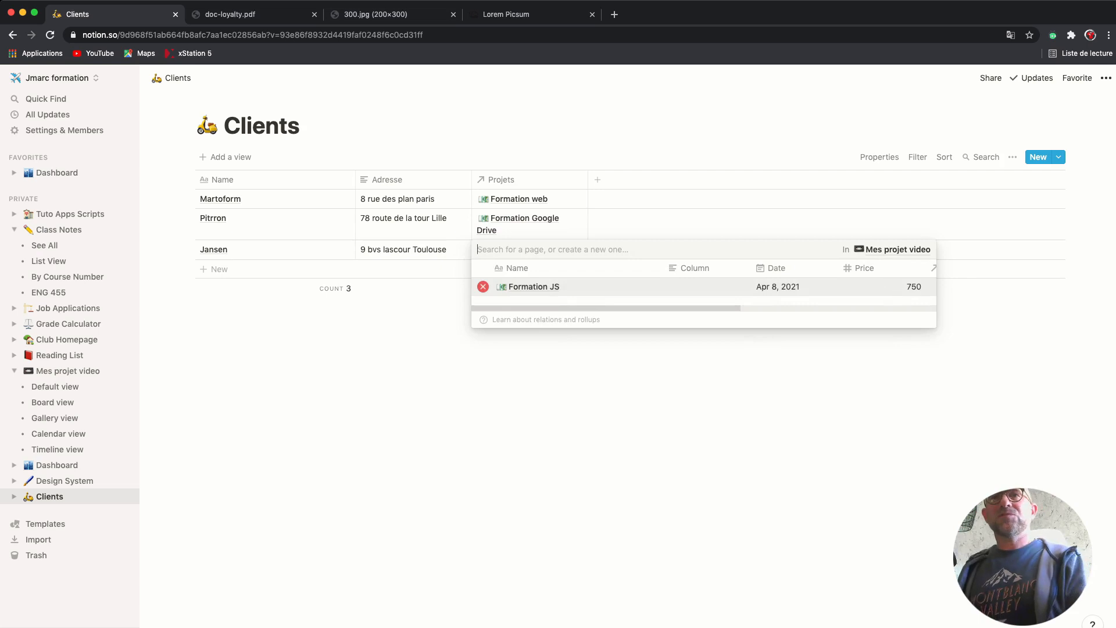
pyautogui.press('Escape')
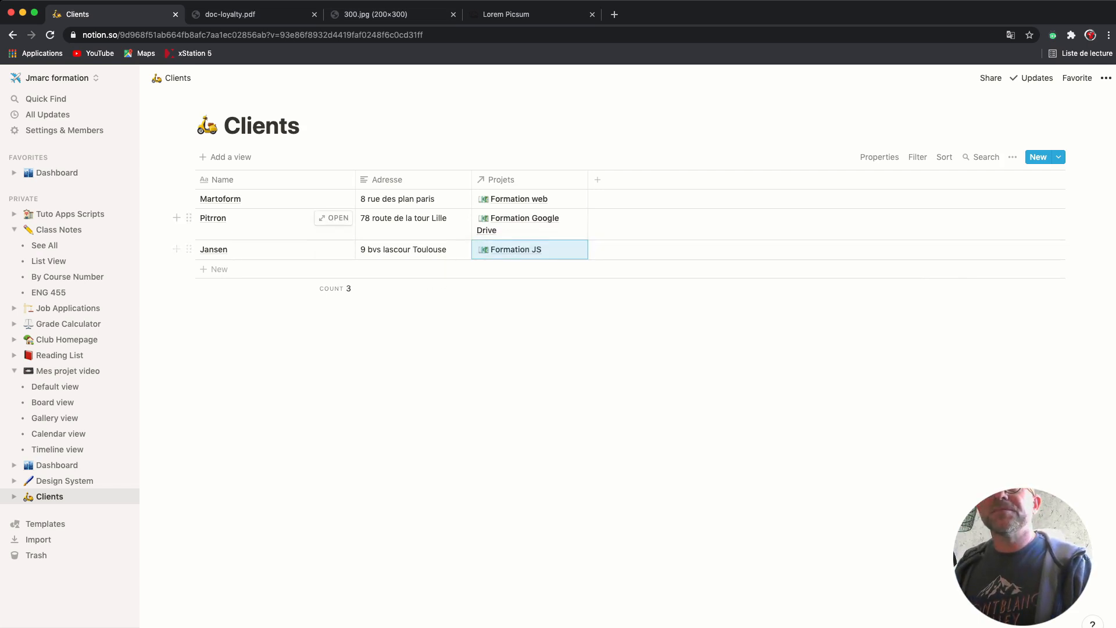
pyautogui.moveTo(587, 179); pyautogui.dragTo(638, 179)
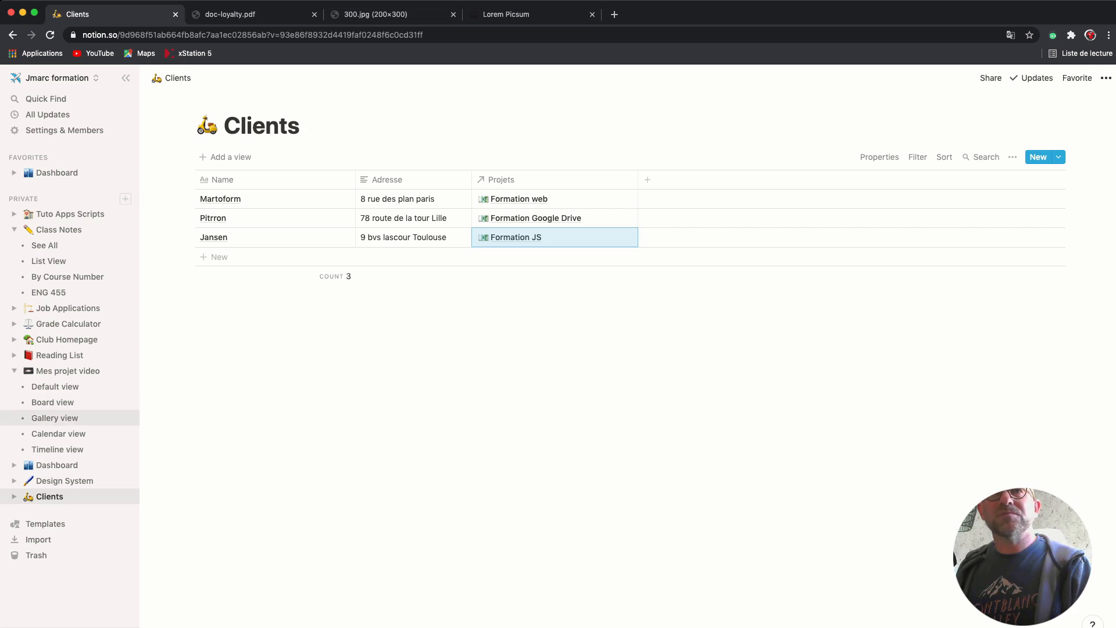
# Narrow the Column and Related to Clients columns in the Mes projet video table, then return to Clients.
pyautogui.click(55, 387)
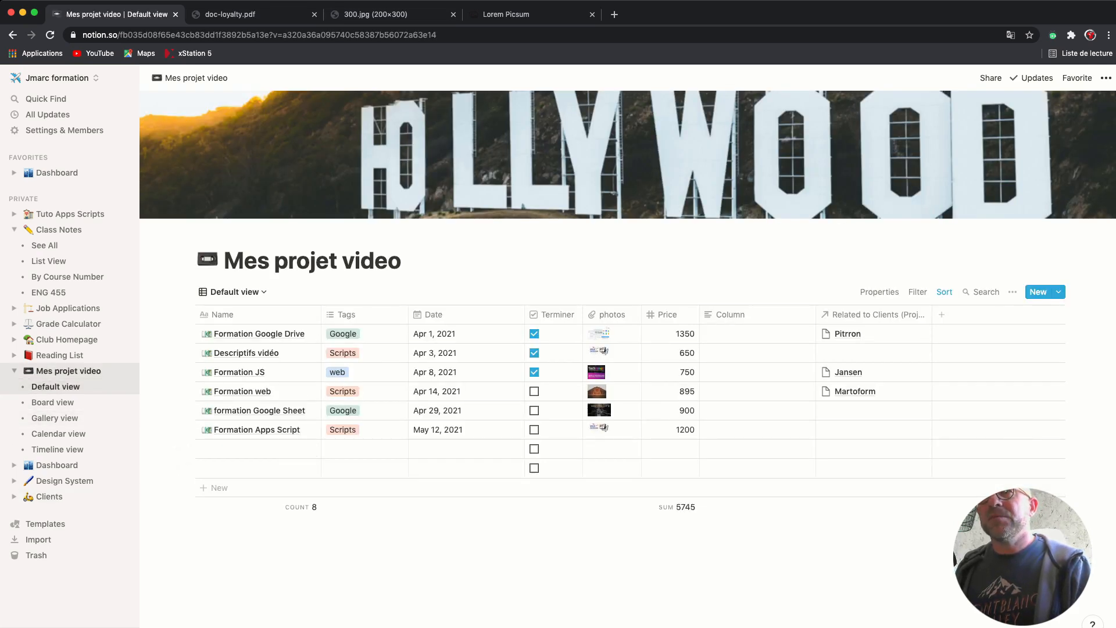
pyautogui.moveTo(815, 314); pyautogui.dragTo(769, 315)
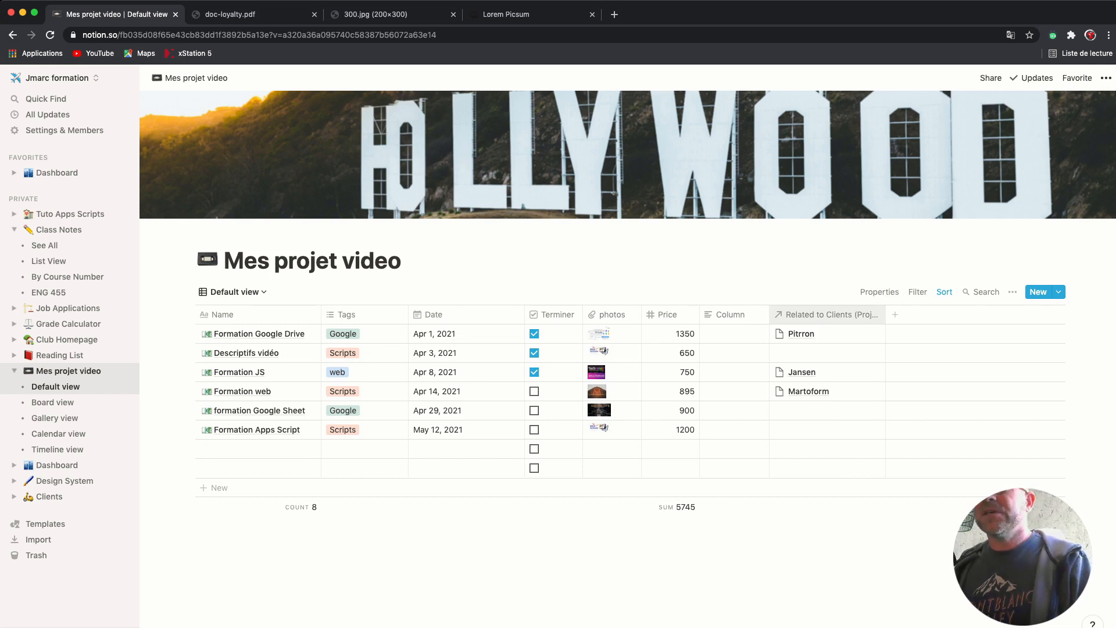
pyautogui.moveTo(886, 315); pyautogui.dragTo(852, 315)
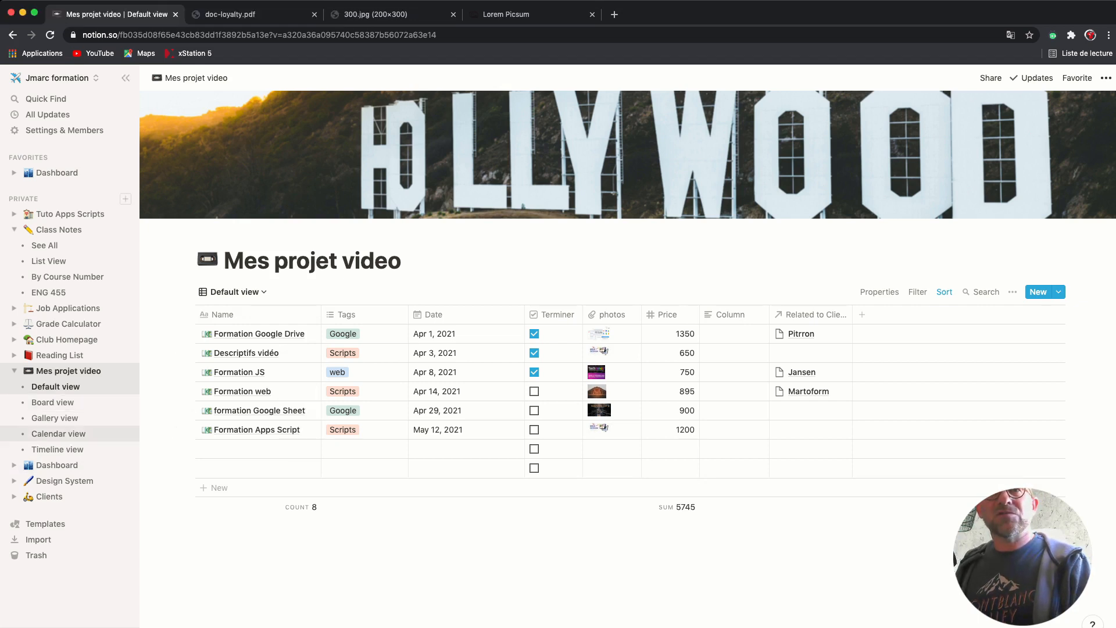
pyautogui.click(50, 497)
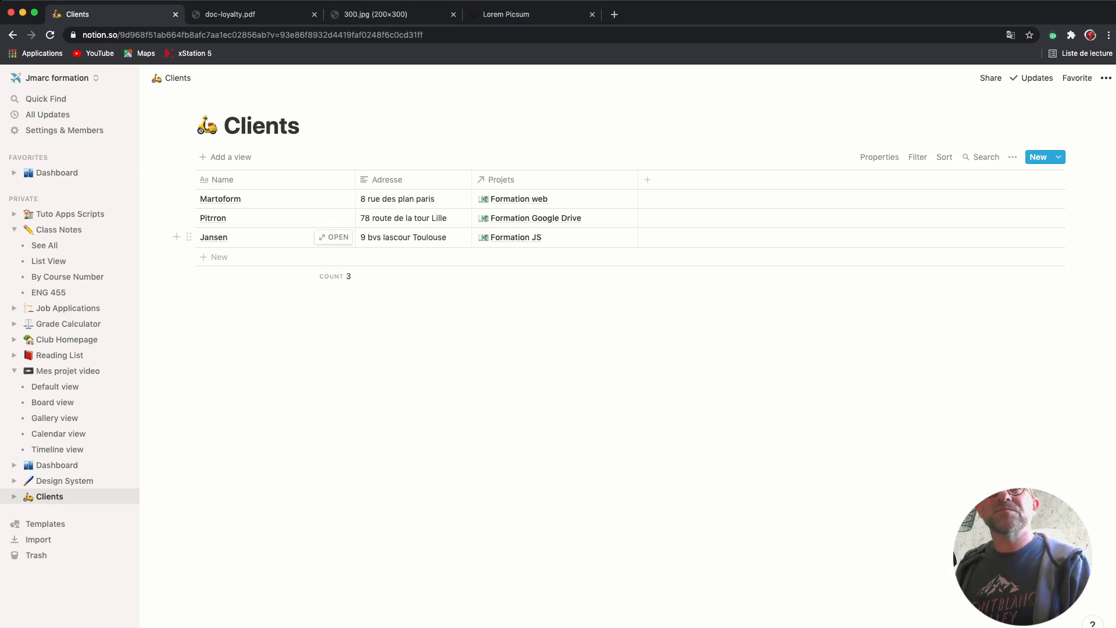
# Add a new client 'Jansen' linked to the Formation Apps Script project.
pyautogui.click(219, 257)
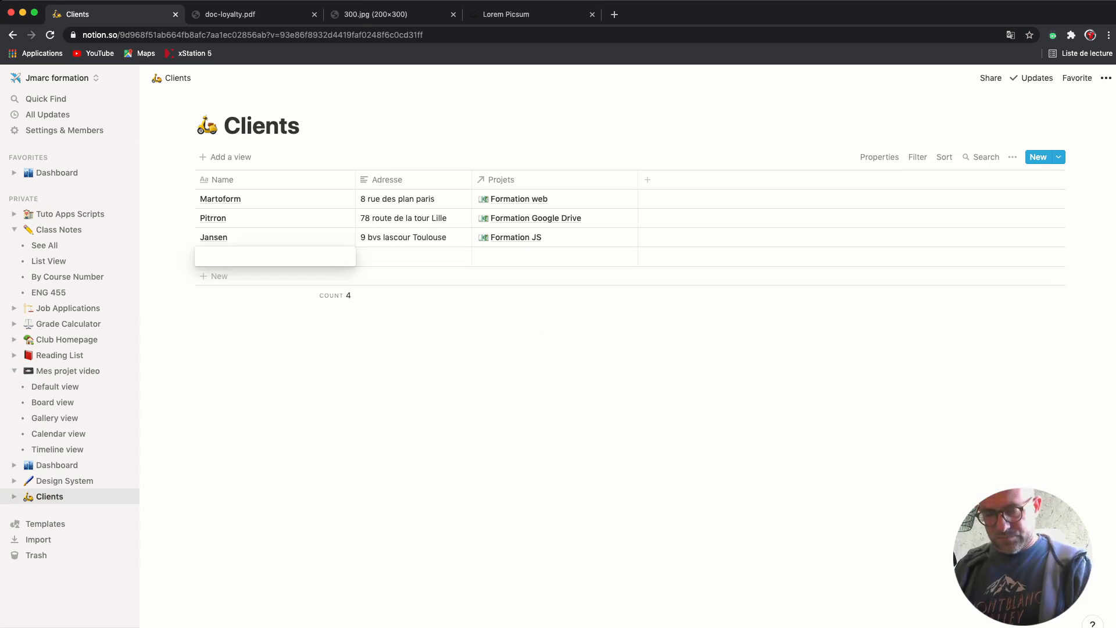
pyautogui.write('Jansen')
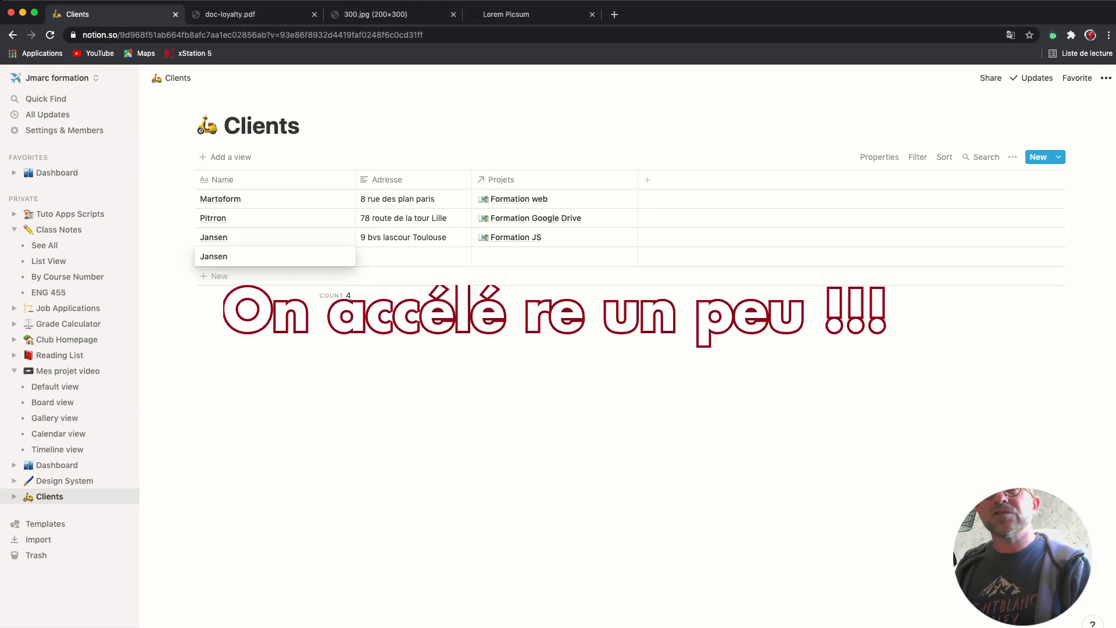
pyautogui.press('Escape')
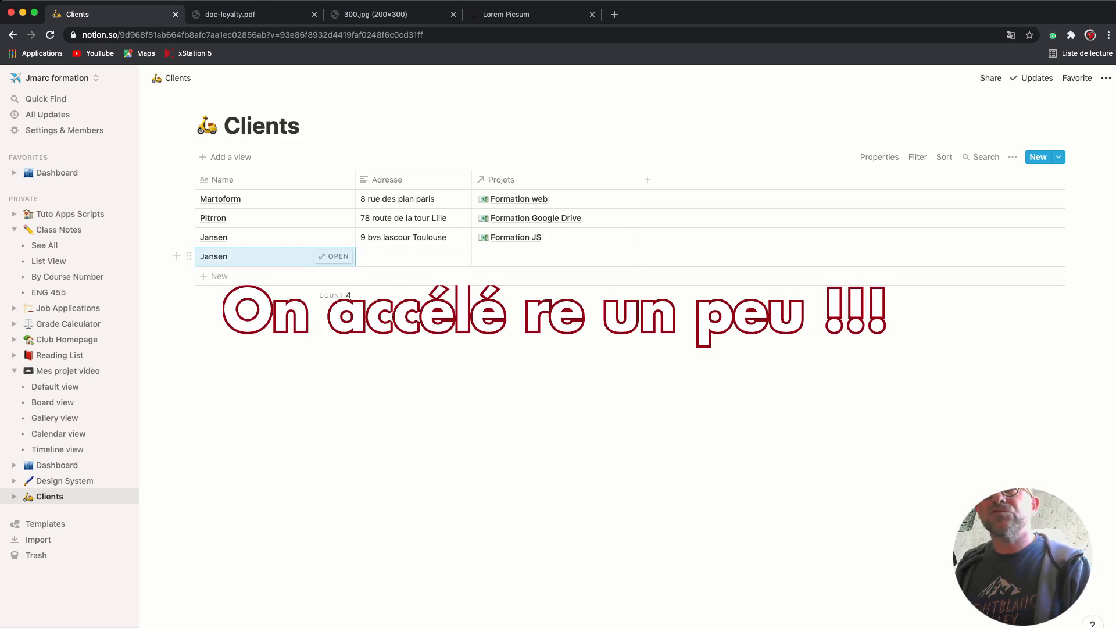
pyautogui.click(547, 257)
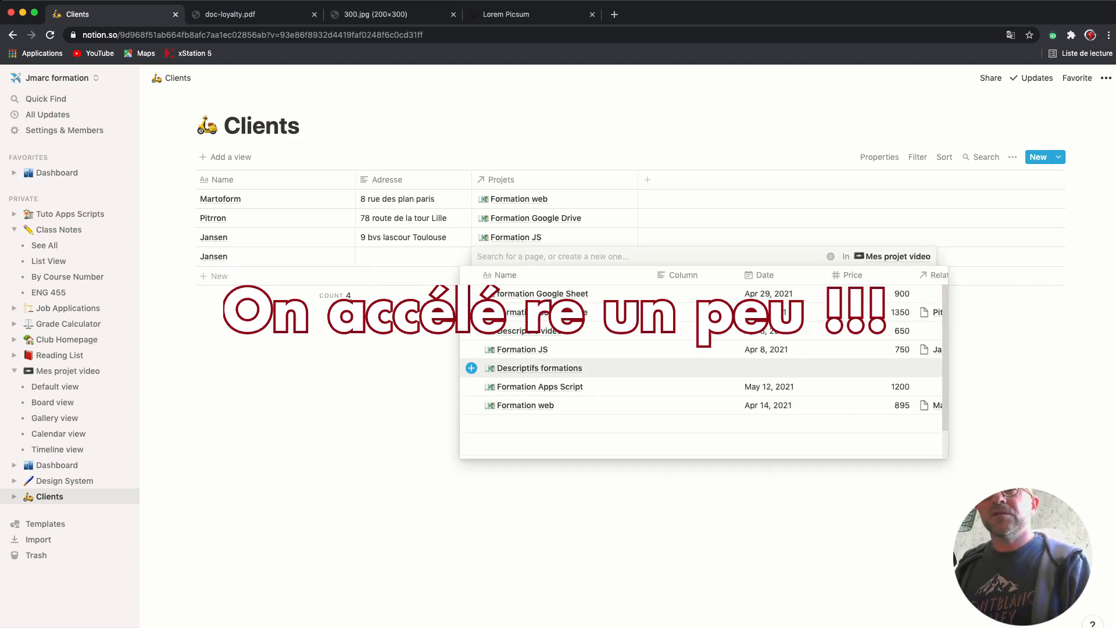
pyautogui.click(540, 387)
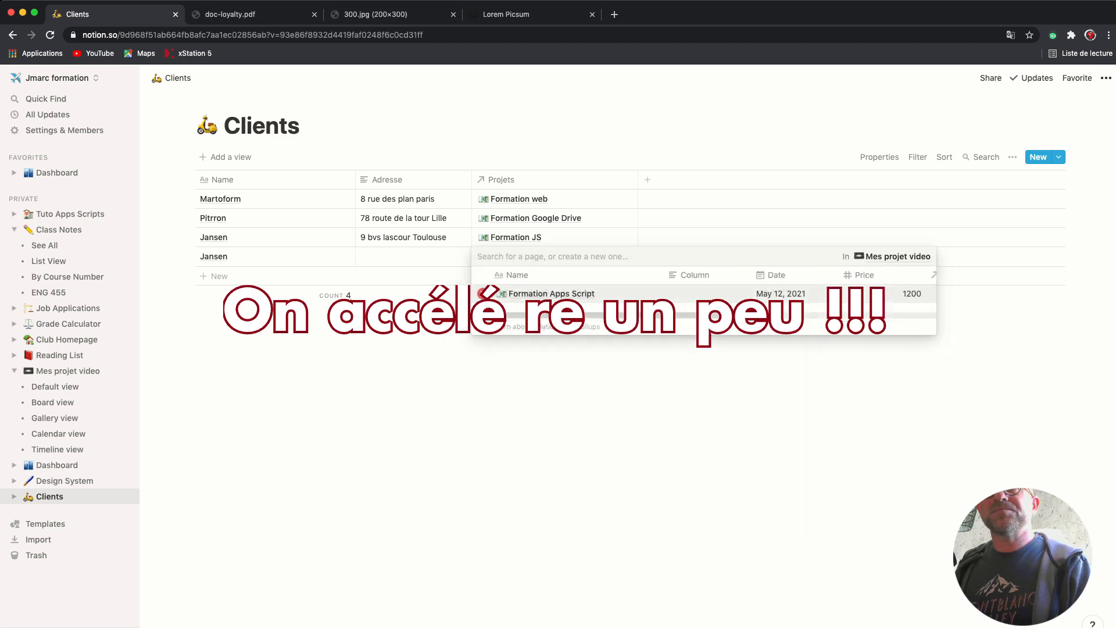
pyautogui.press('Escape')
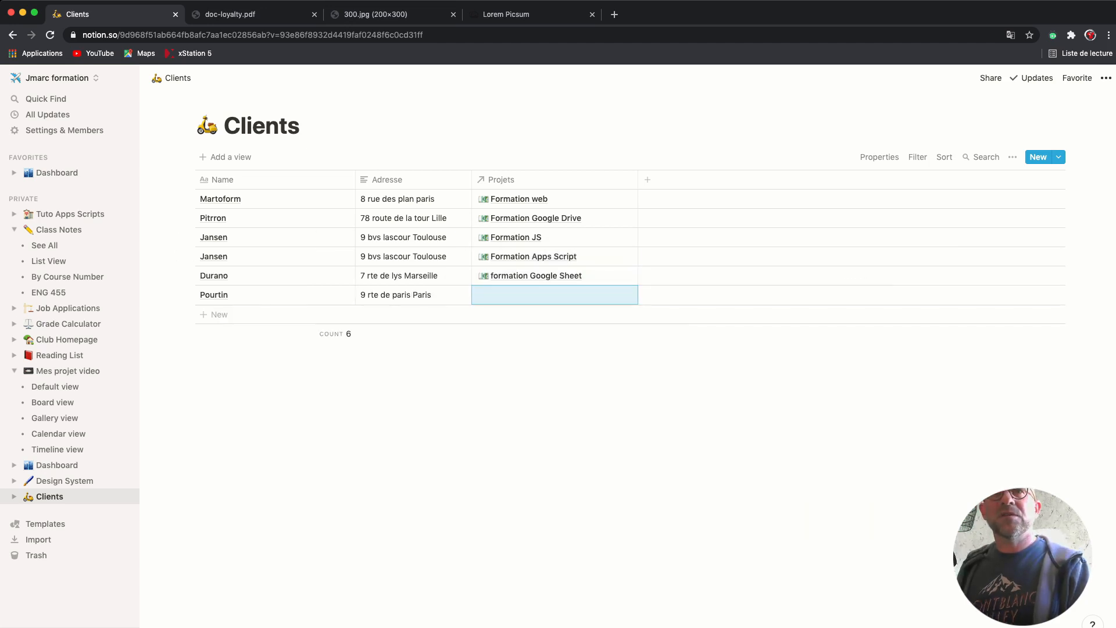
# Delete the Pourtin client row and switch to the Mes projet video table.
pyautogui.click(188, 295)
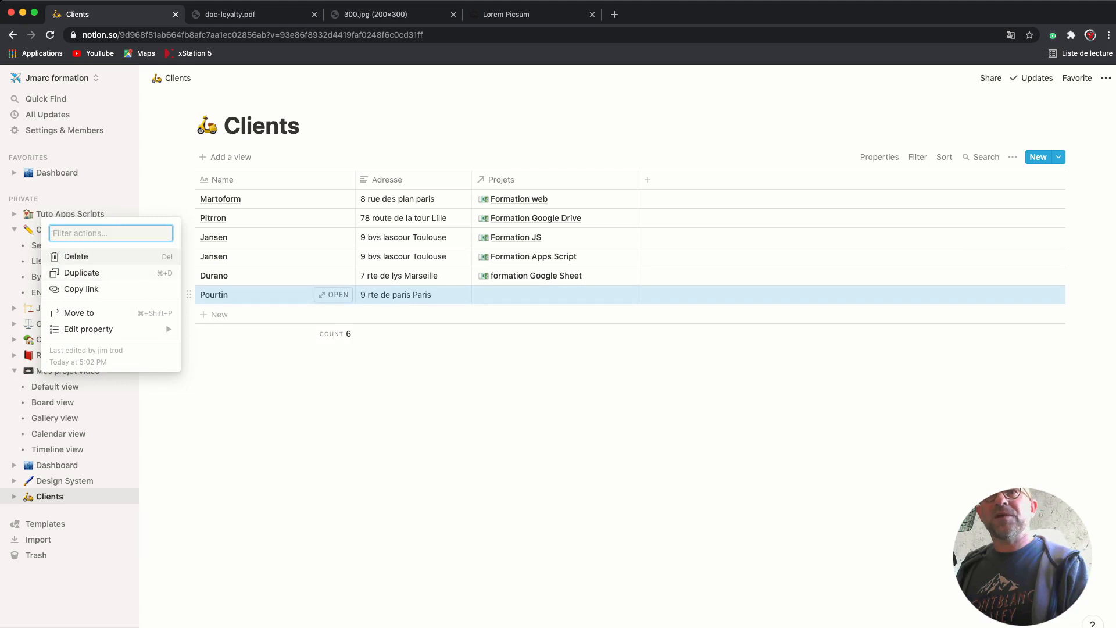
pyautogui.click(76, 257)
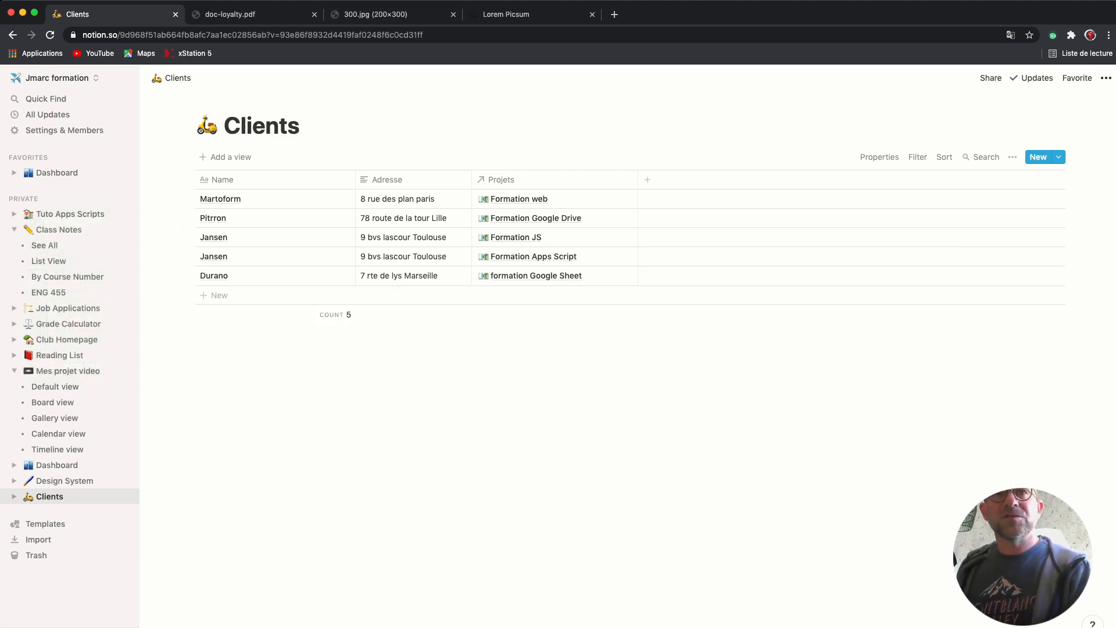
pyautogui.click(55, 386)
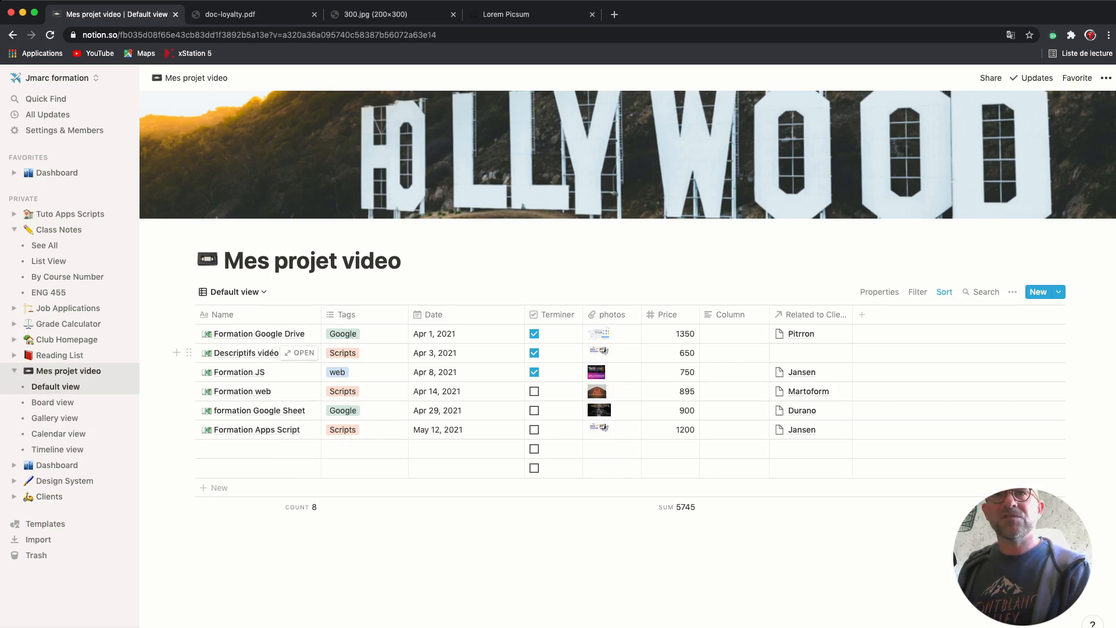
# Rename Descriptifs vidéo to 'Formation Apps script Niv 2' and open its Related to Clients picker.
pyautogui.click(263, 353)
pyautogui.tripleClick(262, 353)
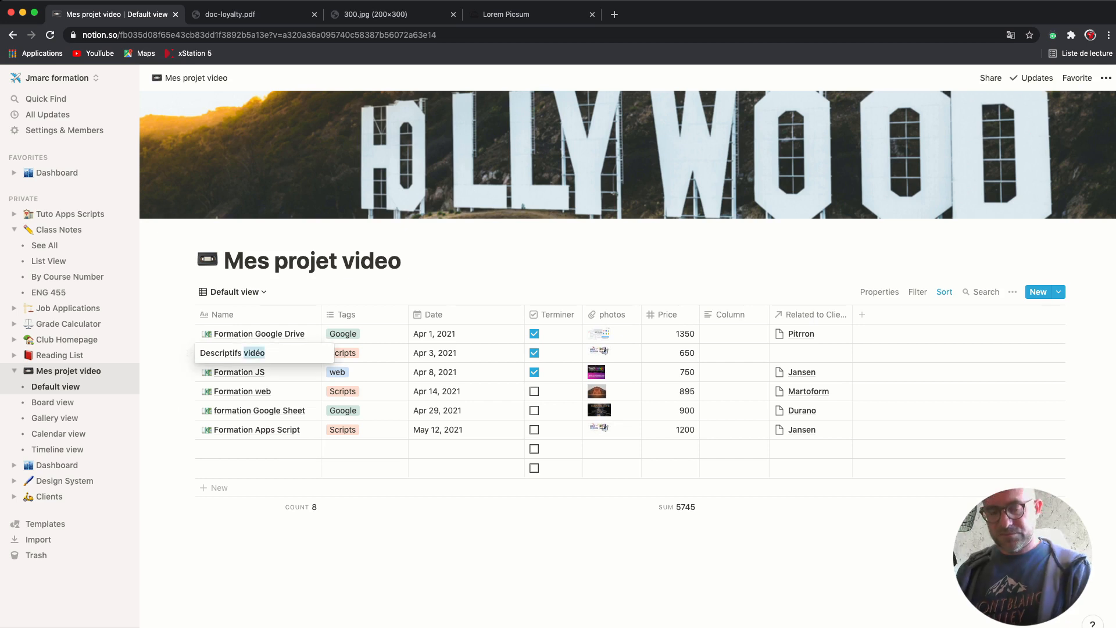
pyautogui.write('F')
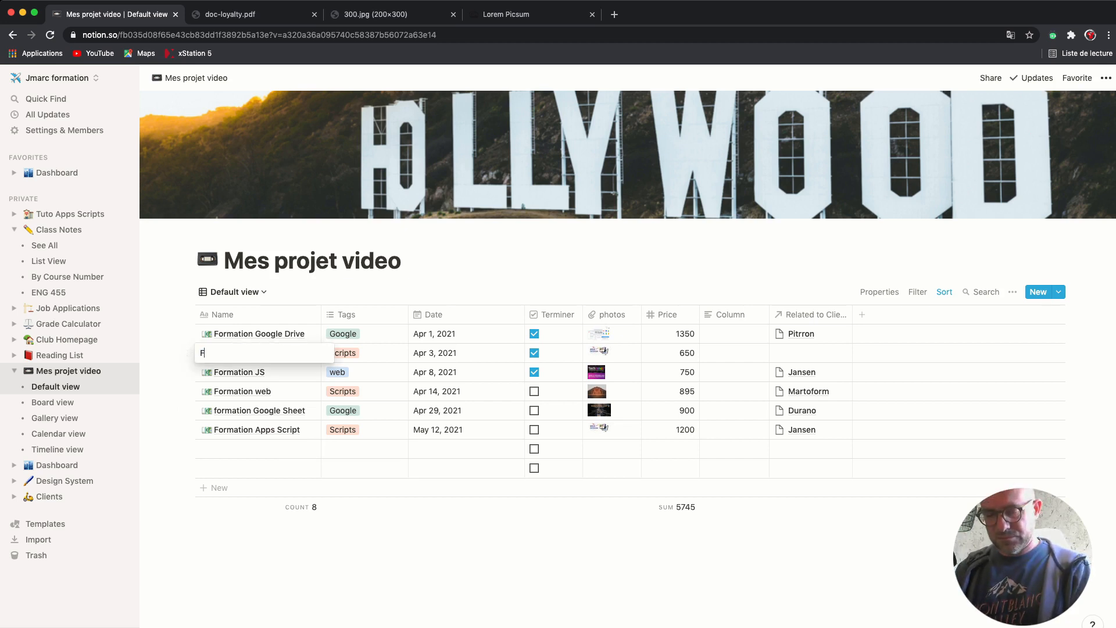
pyautogui.write('ormati')
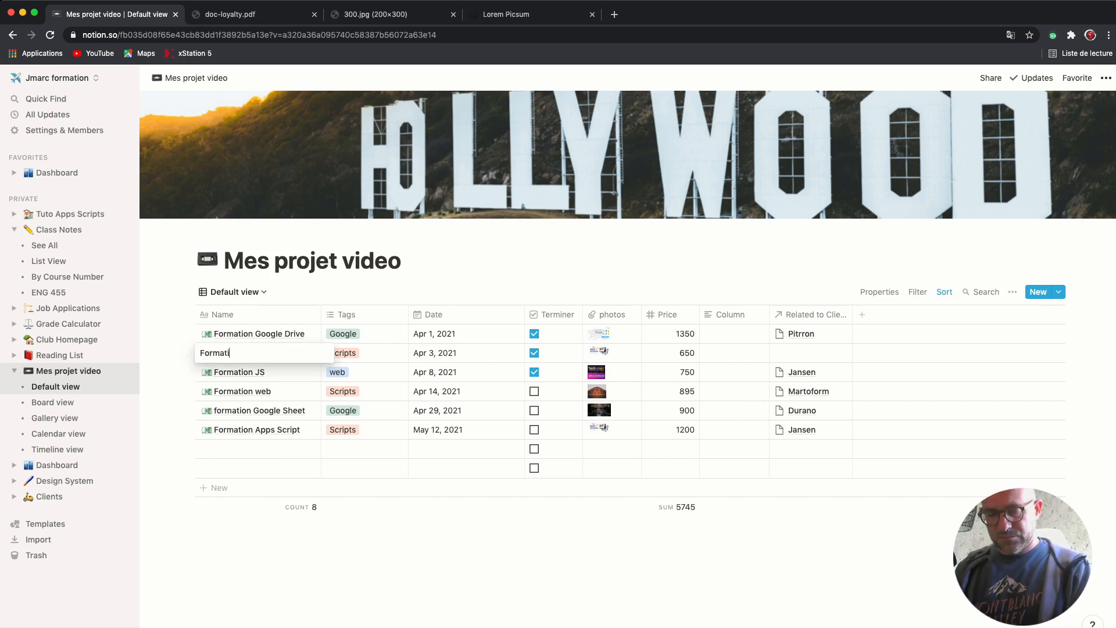
pyautogui.write('on Apps script')
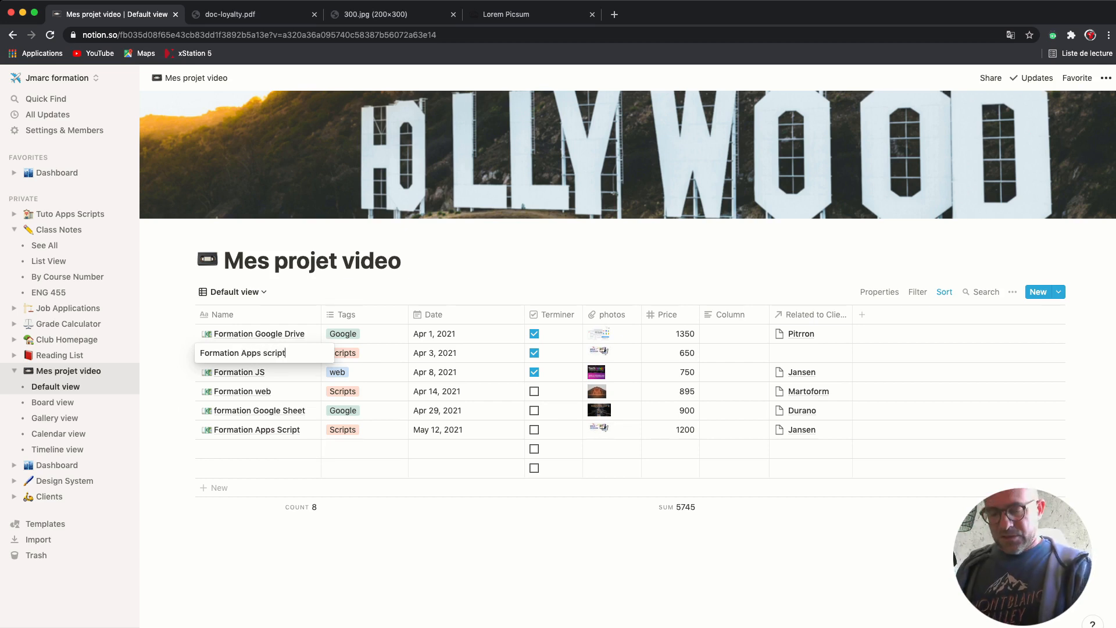
pyautogui.write(' Ni')
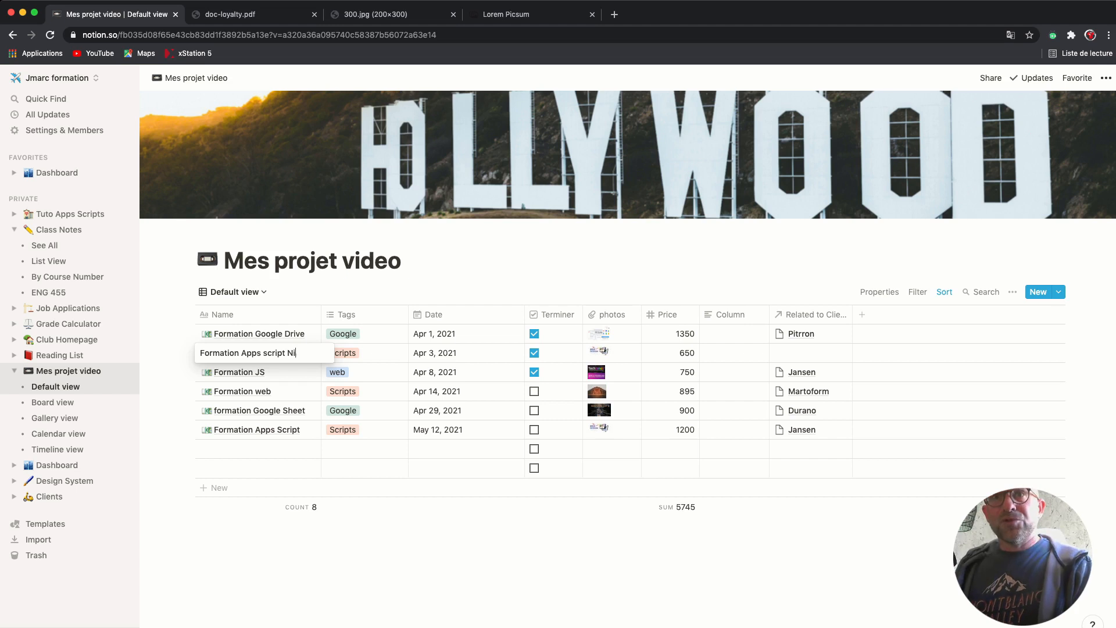
pyautogui.write('v 2')
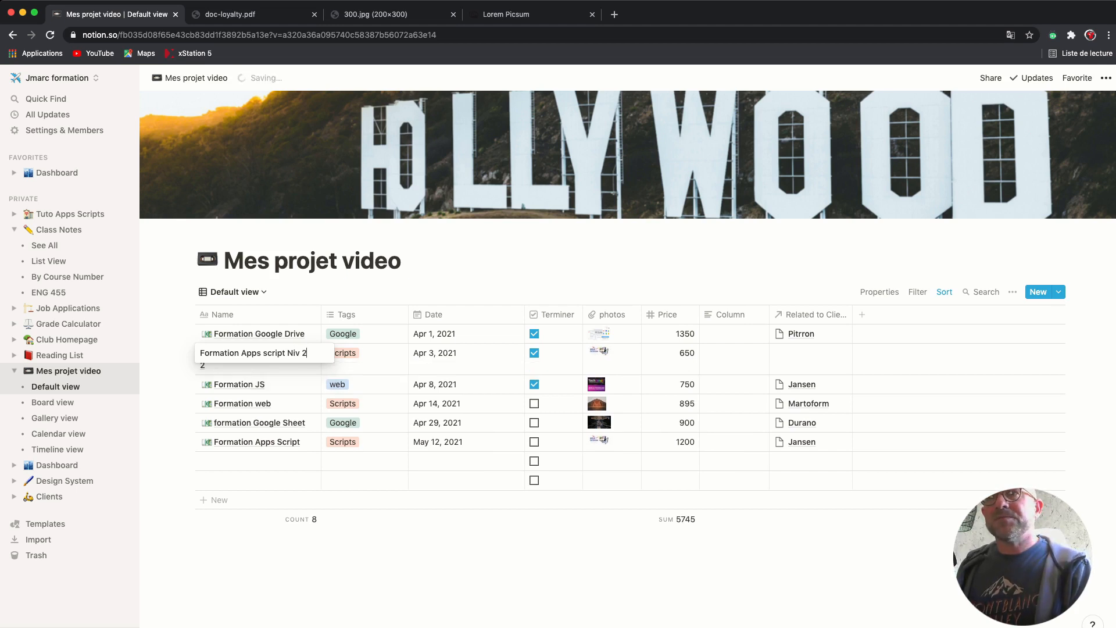
pyautogui.press('Escape')
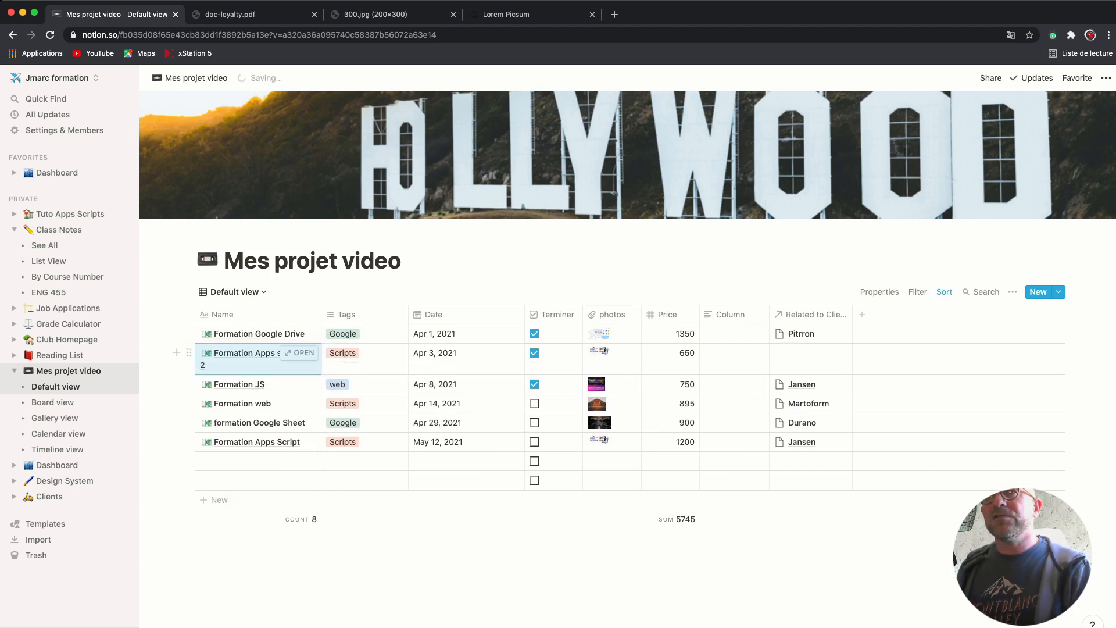
pyautogui.click(810, 358)
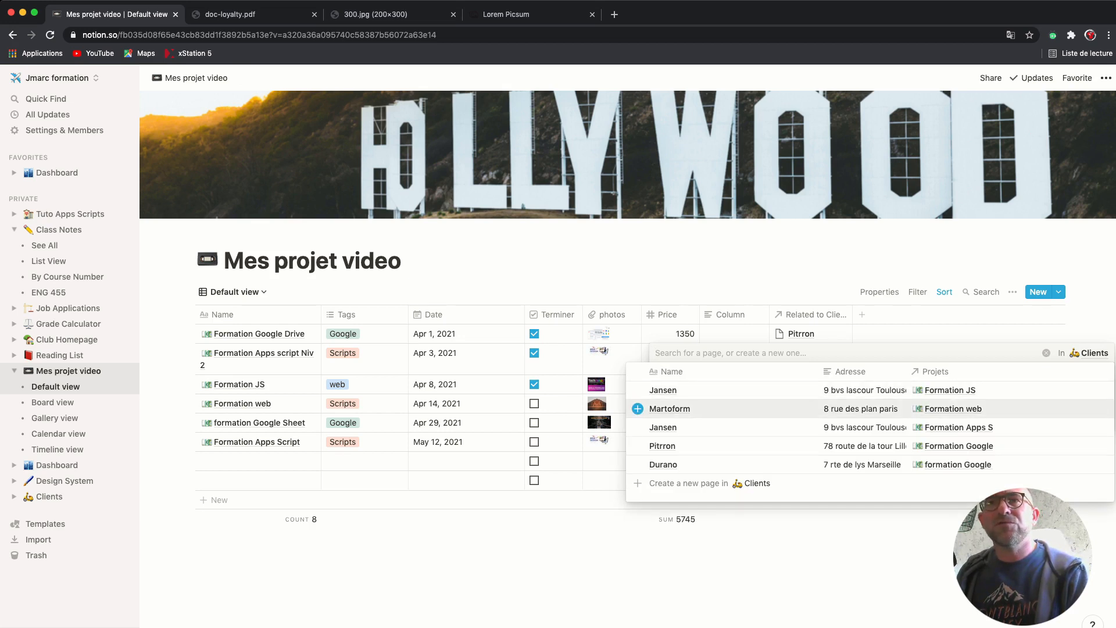
# Link Formation Apps script Niv 2 to client Martoform and widen the Name column.
pyautogui.click(670, 408)
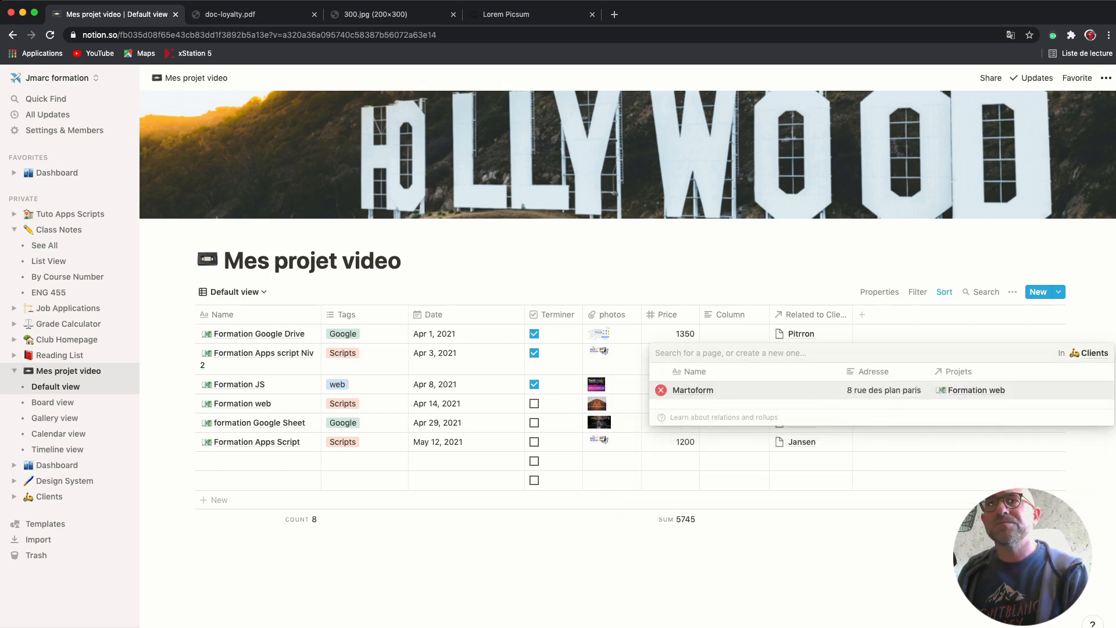
pyautogui.press('Escape')
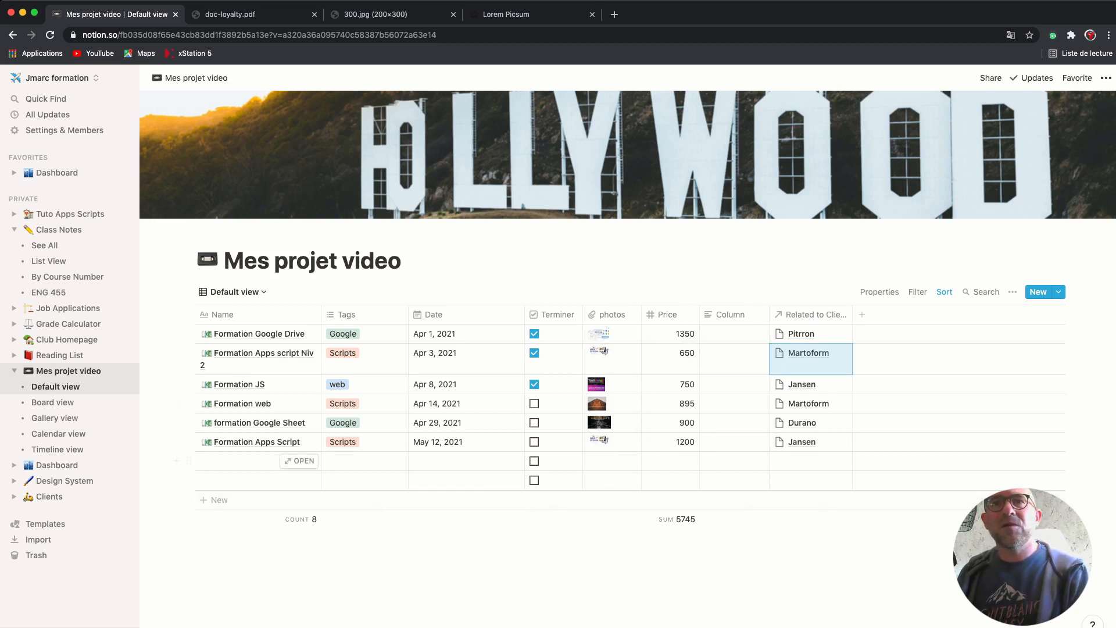
pyautogui.moveTo(322, 314); pyautogui.dragTo(345, 315)
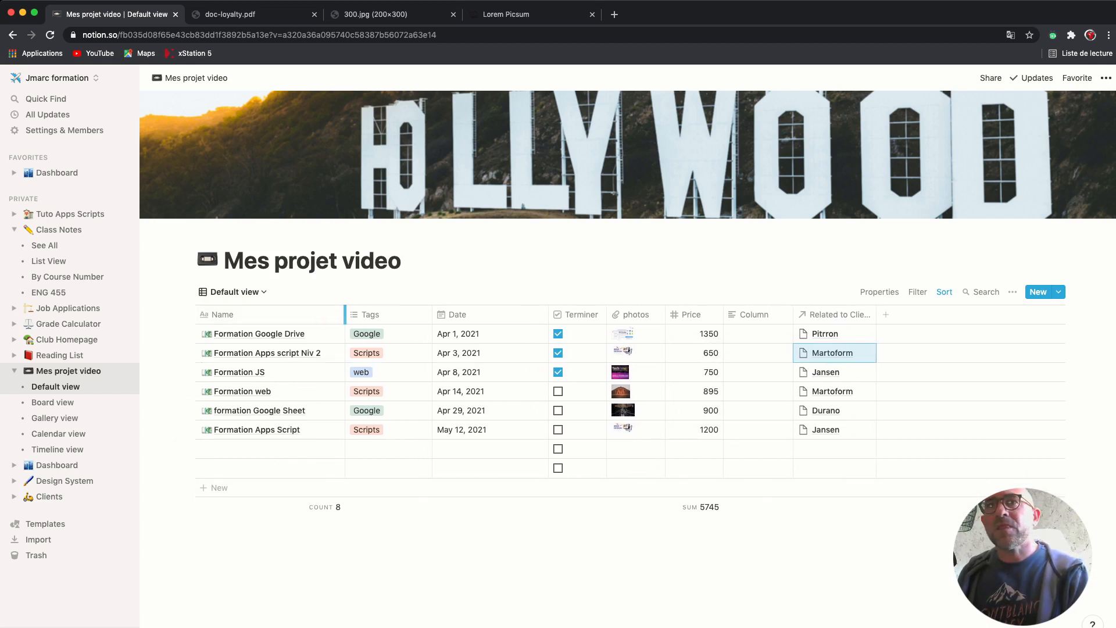